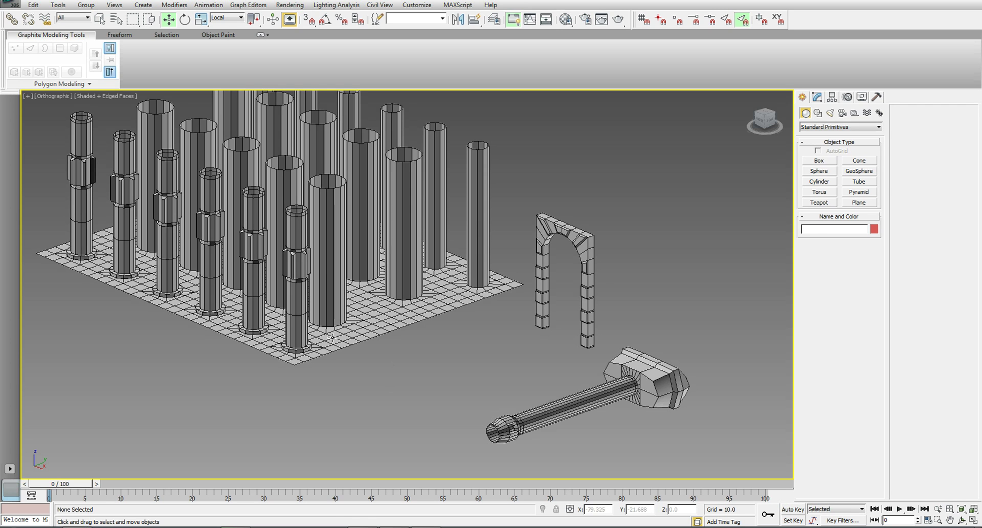
# Select the pillars, arch and hammer objects in turn, then clear the selection
pyautogui.click(327, 287)
pyautogui.click(373, 377)
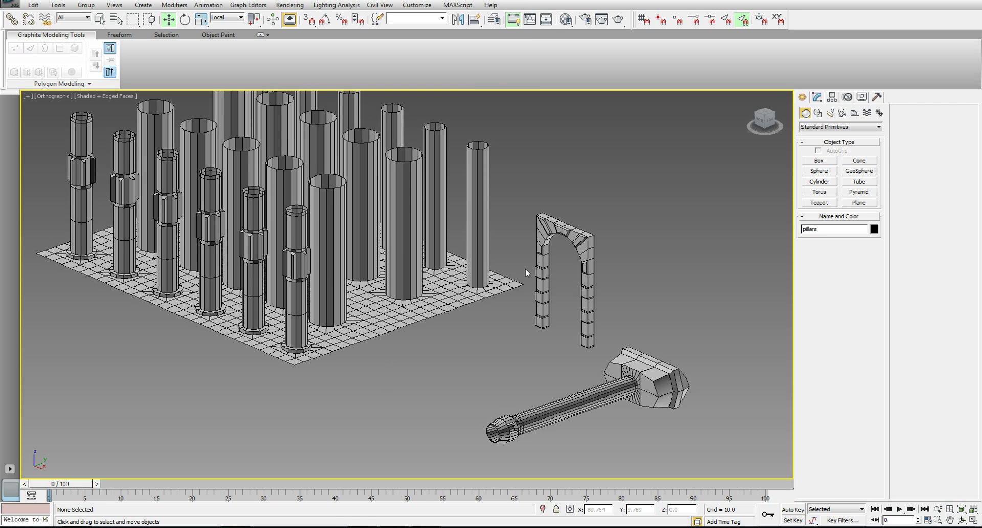
pyautogui.click(584, 256)
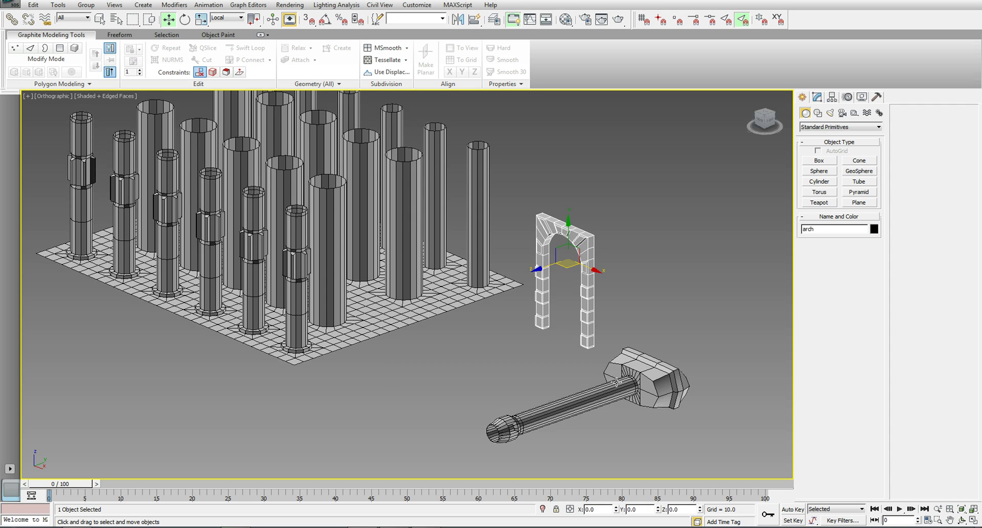
pyautogui.click(616, 393)
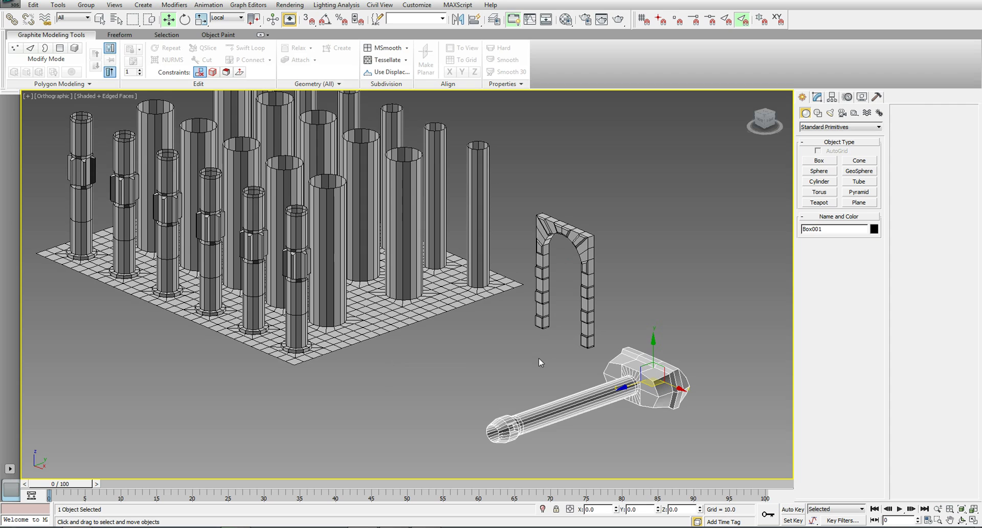
pyautogui.click(448, 352)
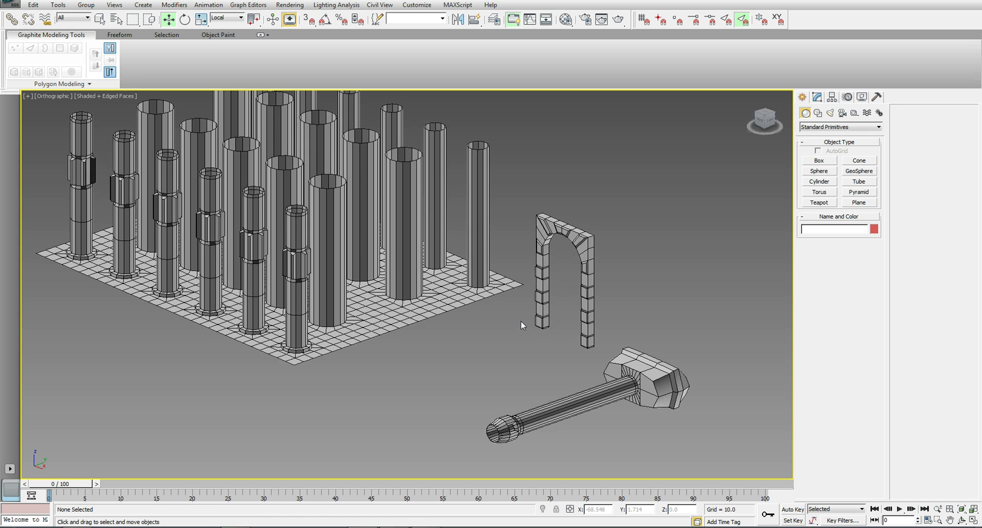
# Frame Plane002 in Front view and convert it to an Editable Poly
pyautogui.press('f')
pyautogui.click(685, 286)
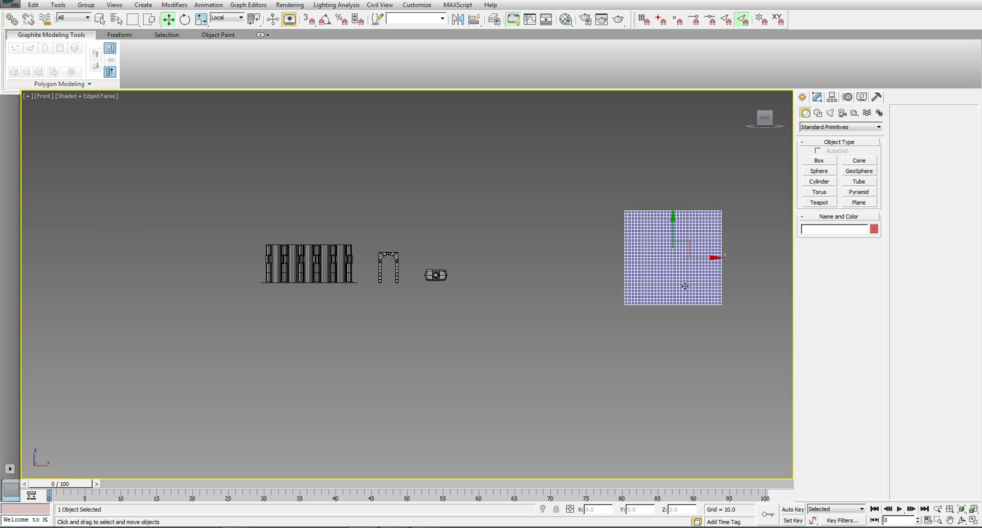
pyautogui.press('z')
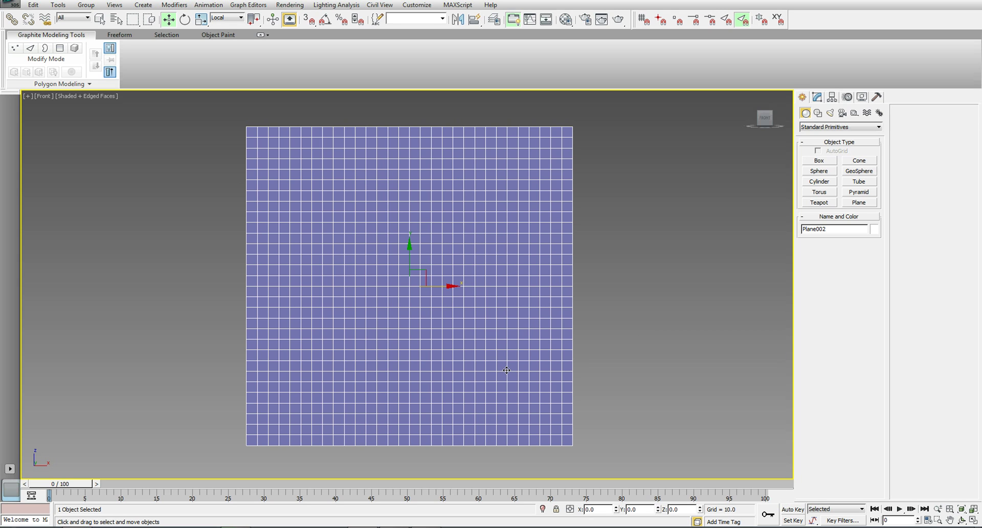
pyautogui.rightClick(508, 341)
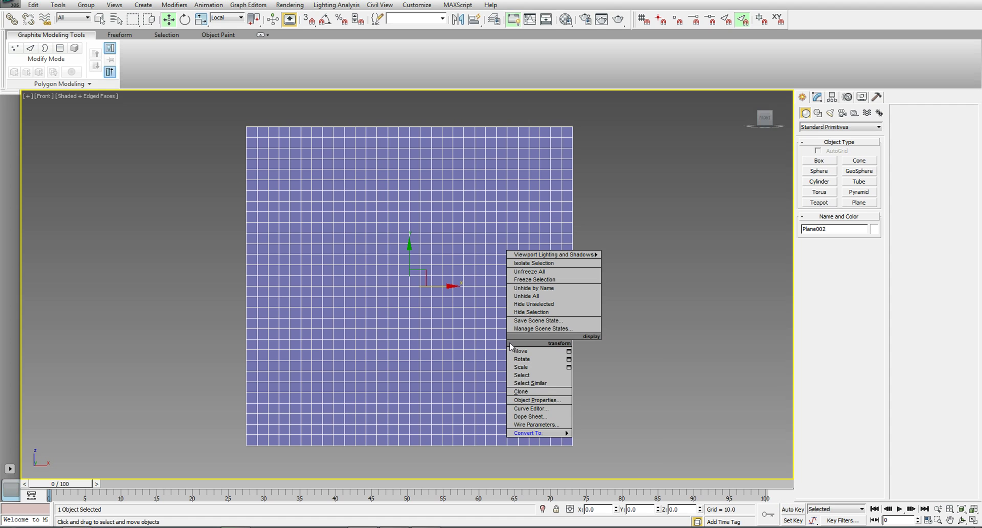
pyautogui.moveTo(545, 434)
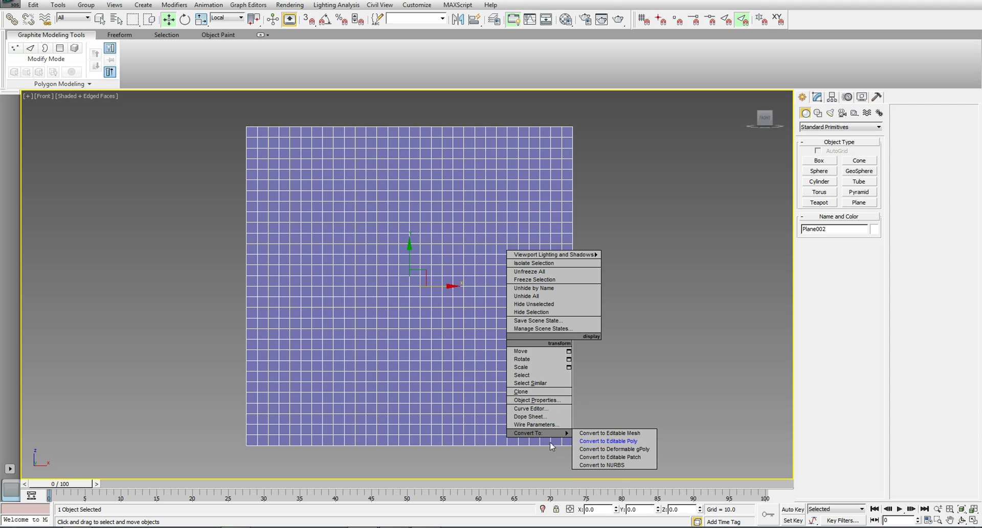
pyautogui.click(611, 441)
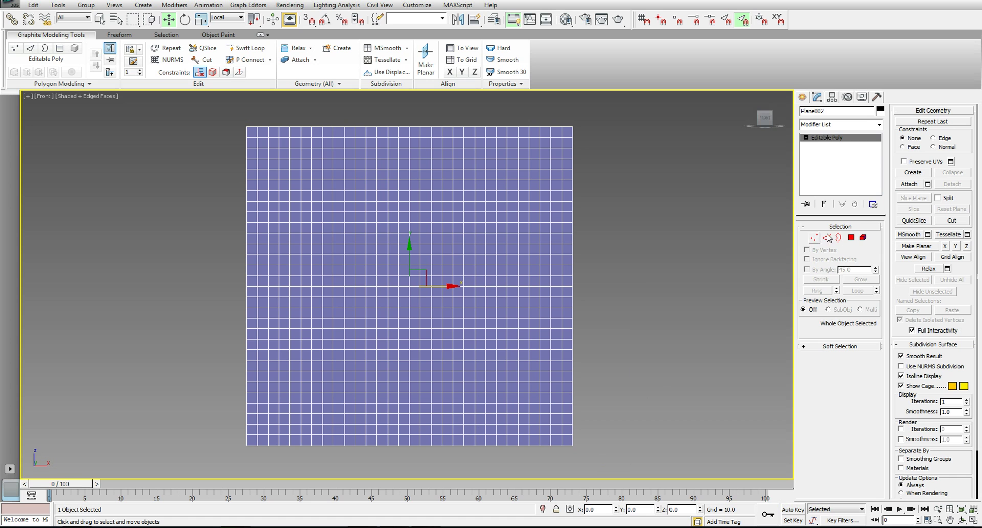
# Select a 5×5 polygon block at the plane's top-left, inset it, and delete it
pyautogui.click(850, 238)
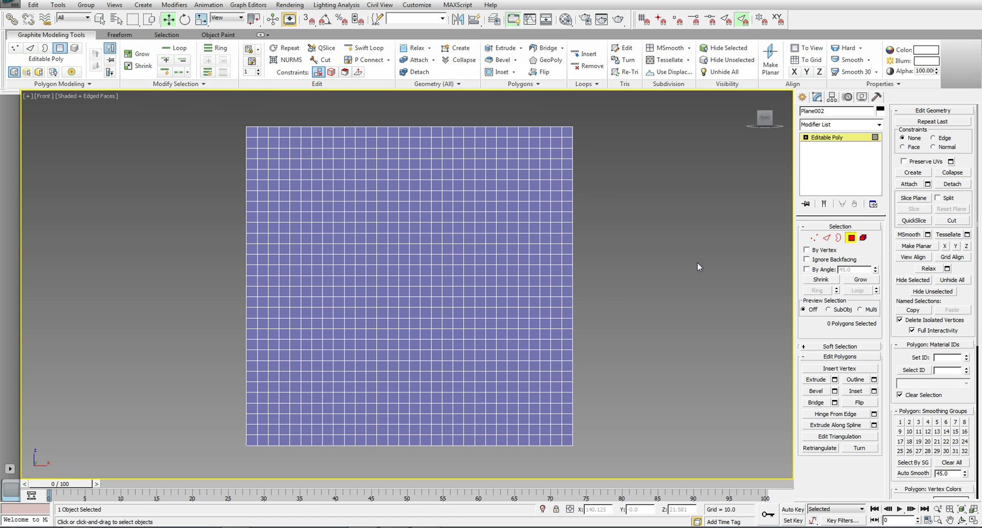
pyautogui.click(263, 145)
pyautogui.moveTo(263, 145); pyautogui.dragTo(263, 184)
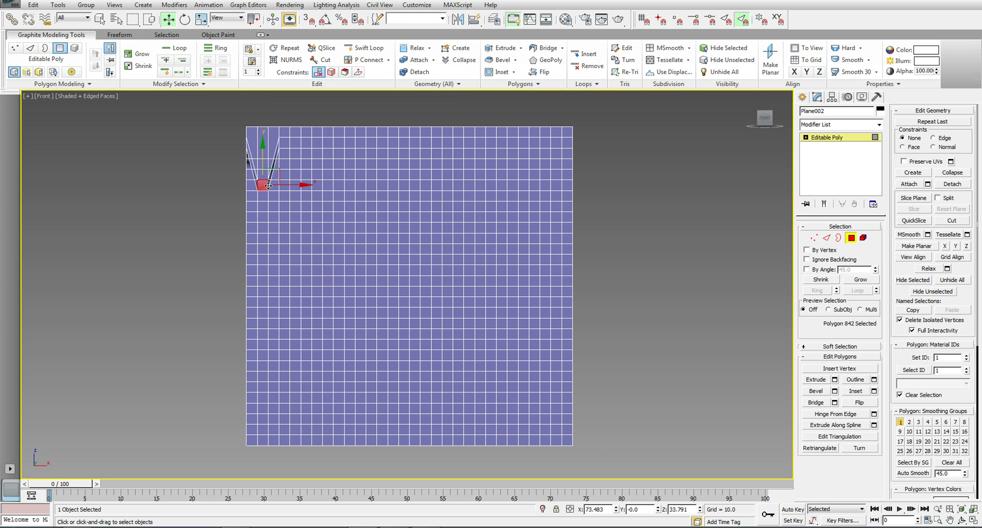
pyautogui.hotkey('ctrl', 'z')
pyautogui.press('q')
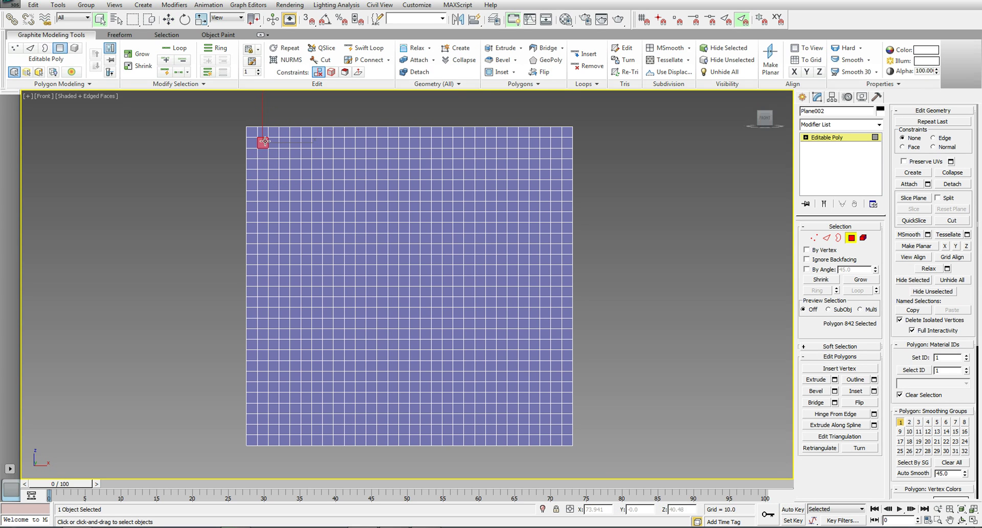
pyautogui.moveTo(263, 139); pyautogui.dragTo(308, 188)
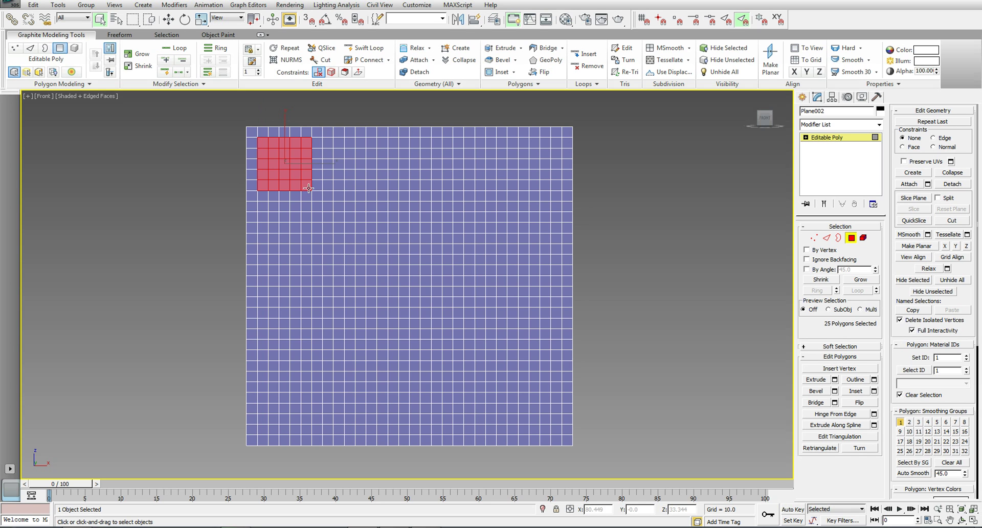
pyautogui.click(855, 391)
pyautogui.moveTo(290, 167); pyautogui.dragTo(293, 170)
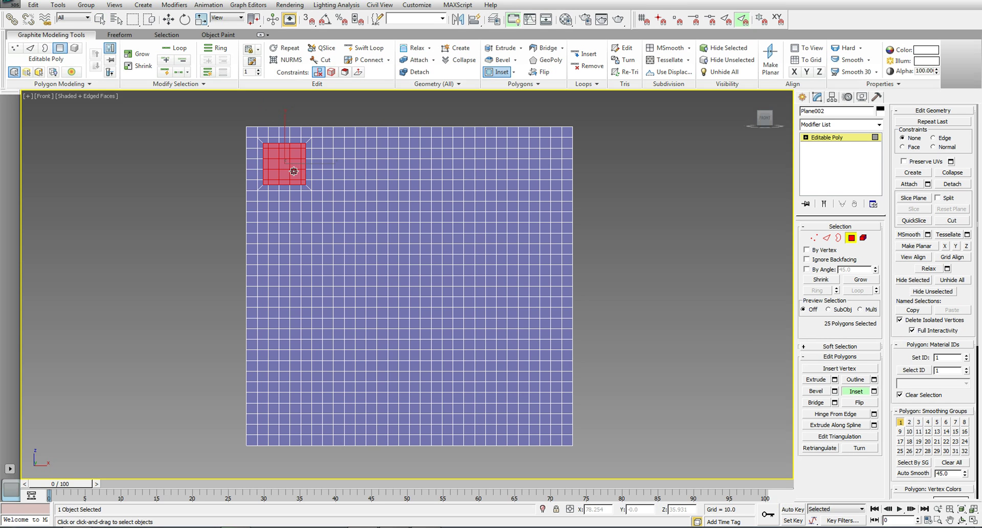
pyautogui.press('Delete')
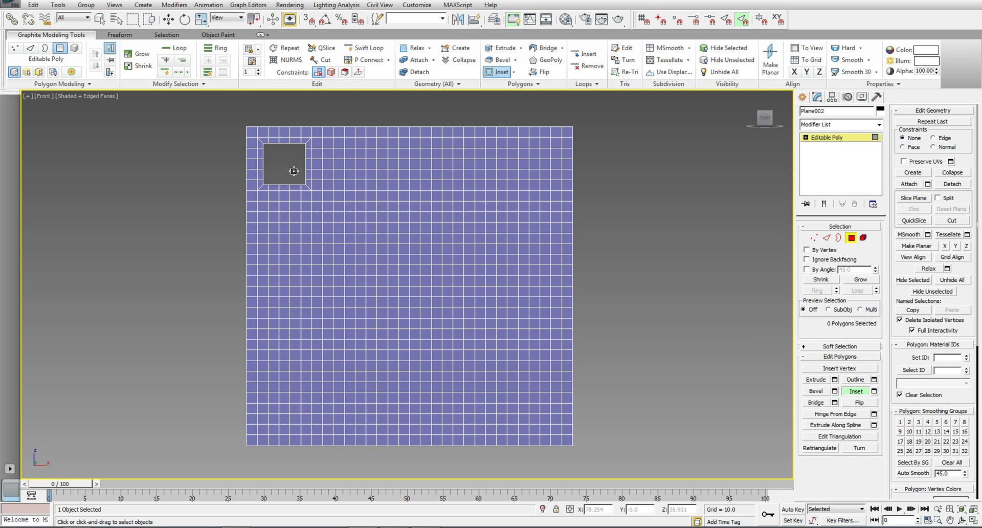
# Make the hole's border edge loop a circle with Loop Tools, then Relax it six times
pyautogui.click(827, 238)
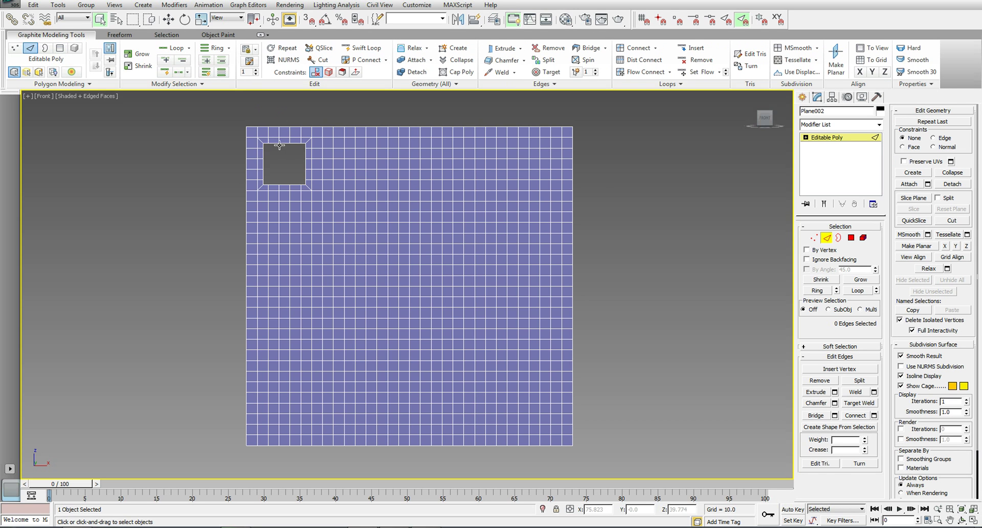
pyautogui.doubleClick(285, 143)
pyautogui.click(676, 88)
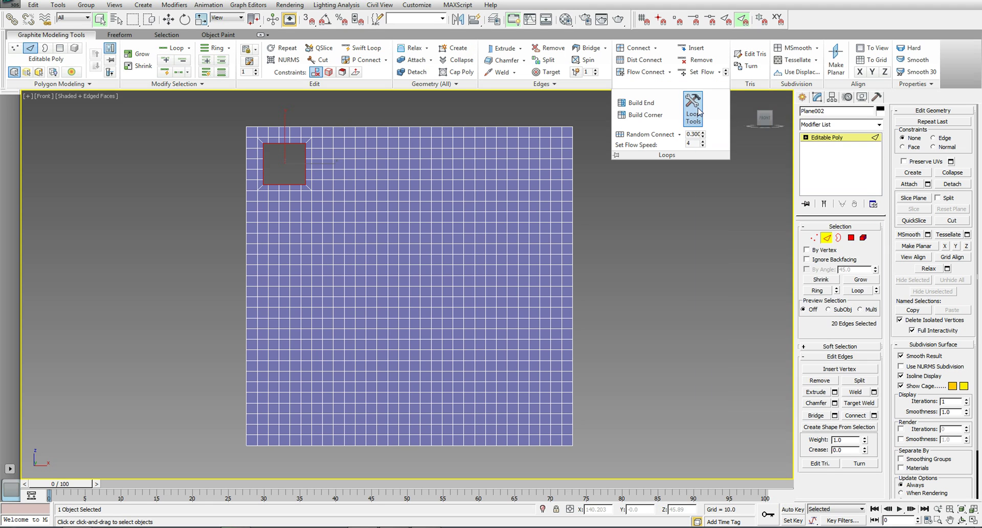
pyautogui.click(695, 110)
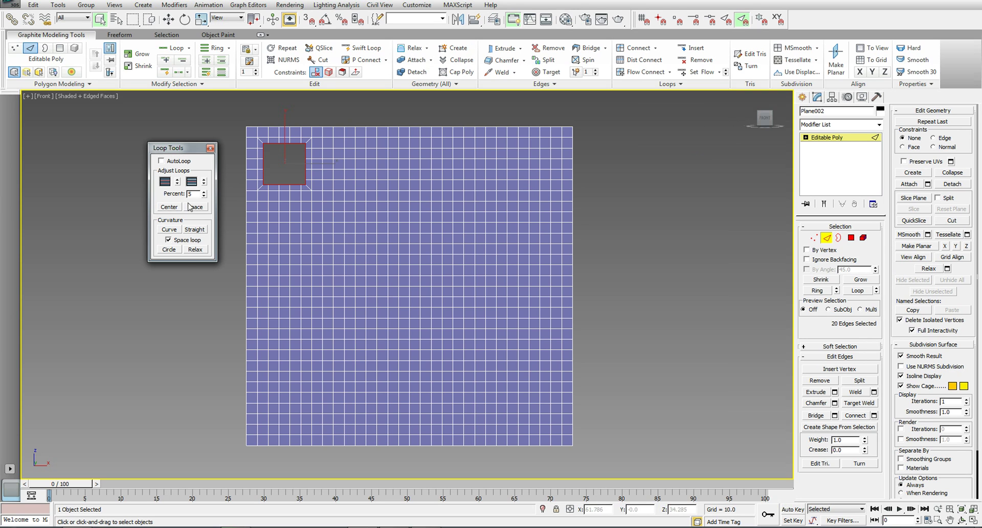
pyautogui.click(169, 250)
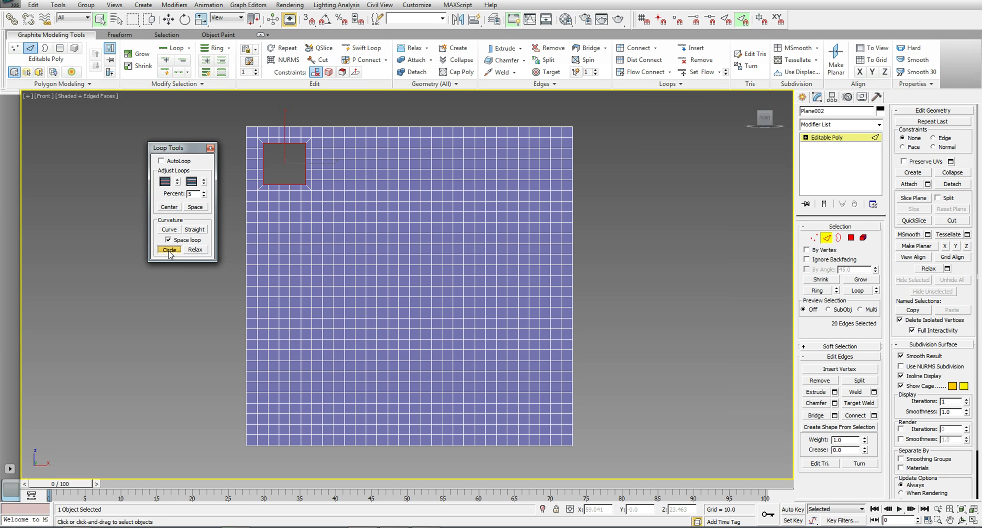
pyautogui.click(195, 250)
pyautogui.click(203, 251)
pyautogui.click(203, 250)
pyautogui.click(203, 251)
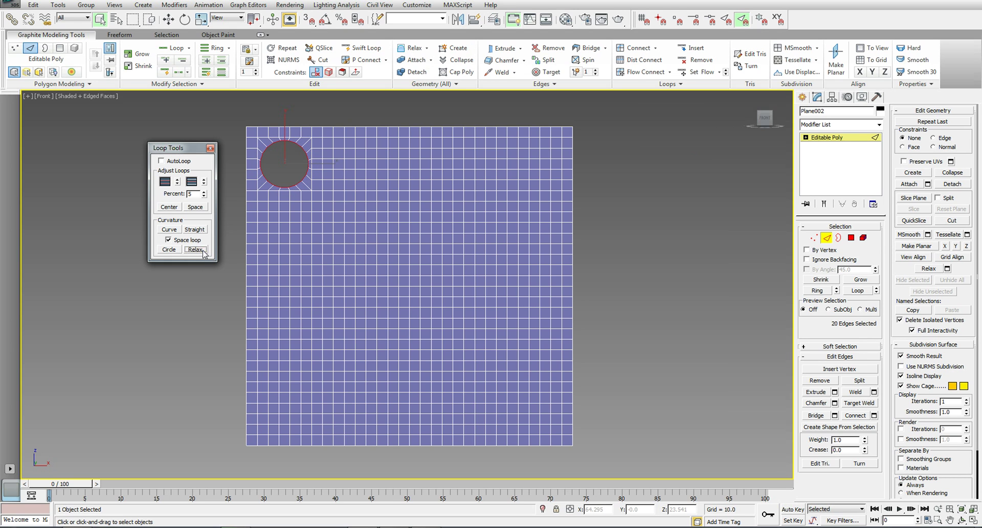
pyautogui.click(203, 250)
pyautogui.click(203, 251)
# Cap the round hole with a polygon and extrude the cap outward into a tall cylinder
pyautogui.click(839, 239)
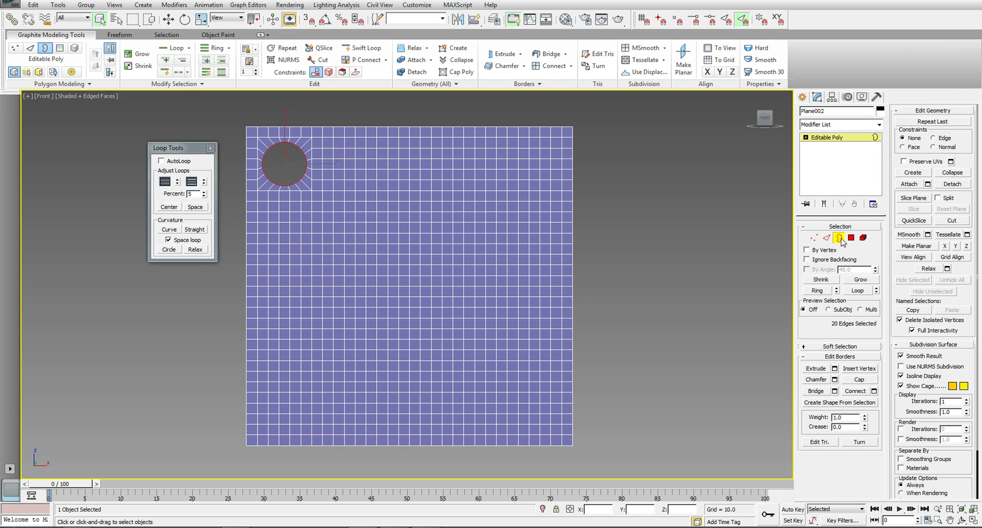
pyautogui.click(859, 379)
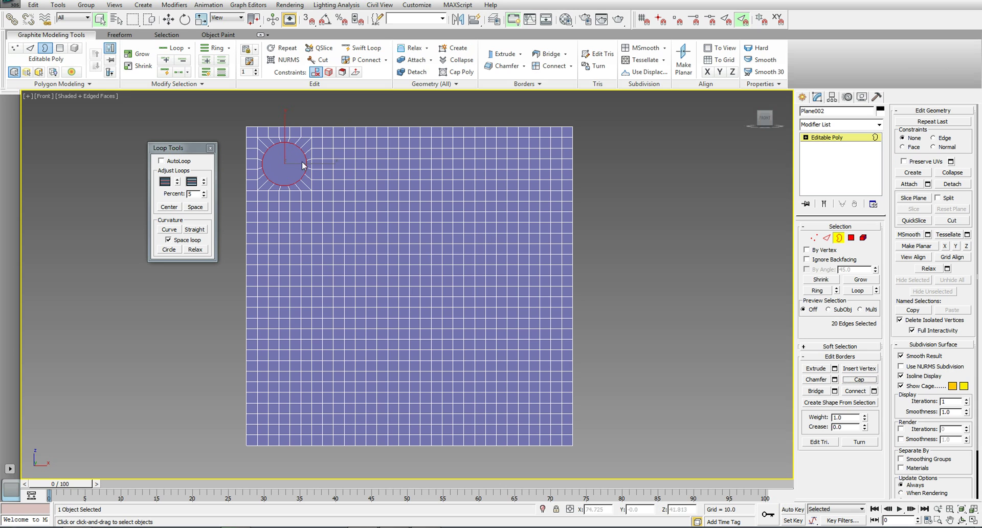
pyautogui.click(851, 237)
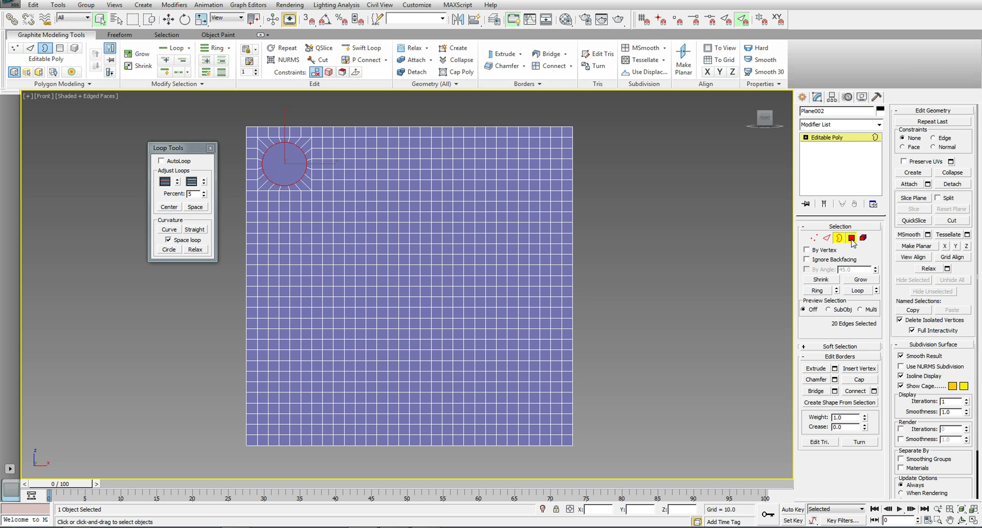
pyautogui.click(298, 164)
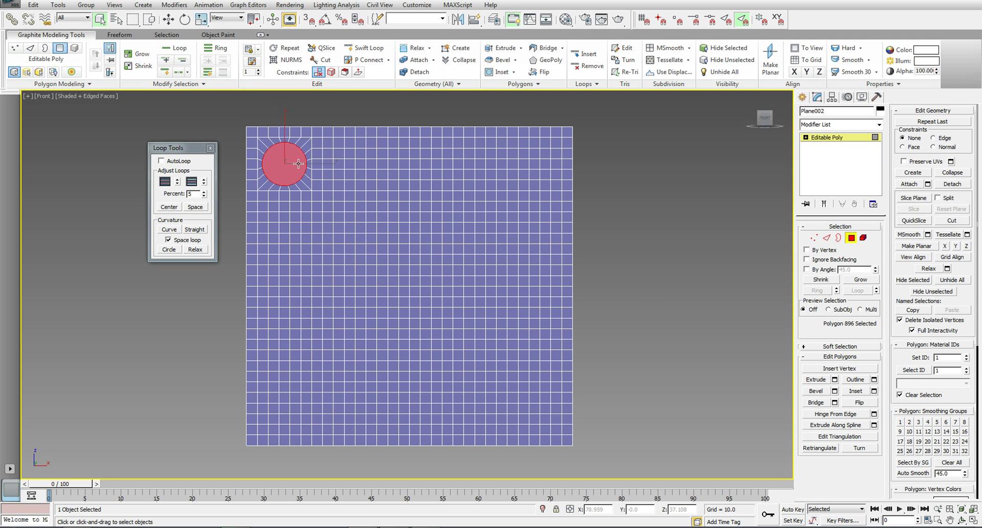
pyautogui.click(815, 380)
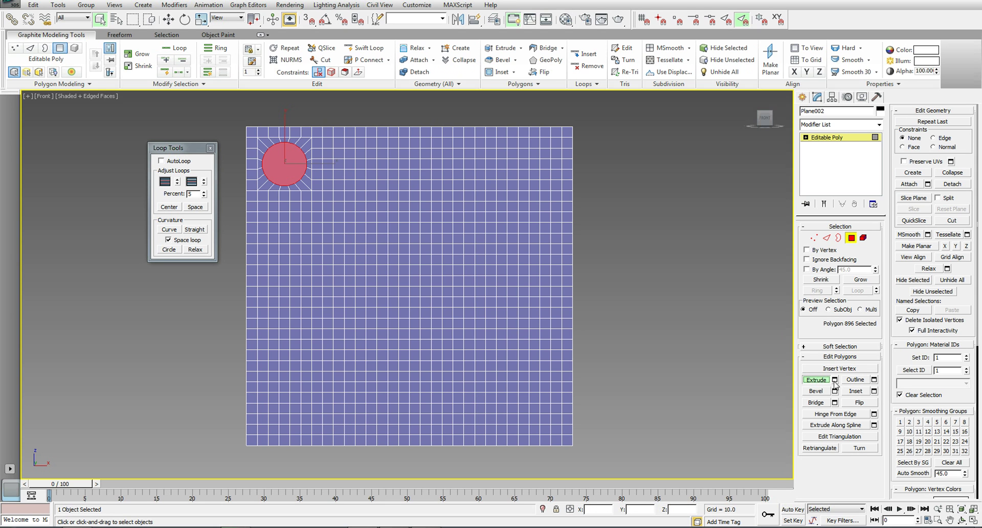
pyautogui.moveTo(281, 149); pyautogui.dragTo(344, 238)
pyautogui.keyDown('alt'); pyautogui.moveTo(343, 238); pyautogui.dragTo(333, 193, button='middle'); pyautogui.keyUp('alt')
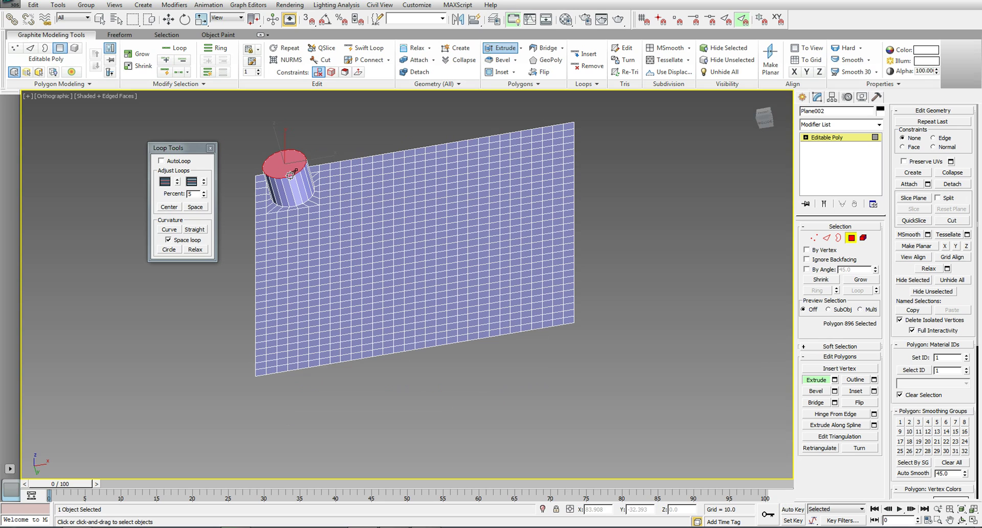
pyautogui.moveTo(292, 173); pyautogui.dragTo(303, 178)
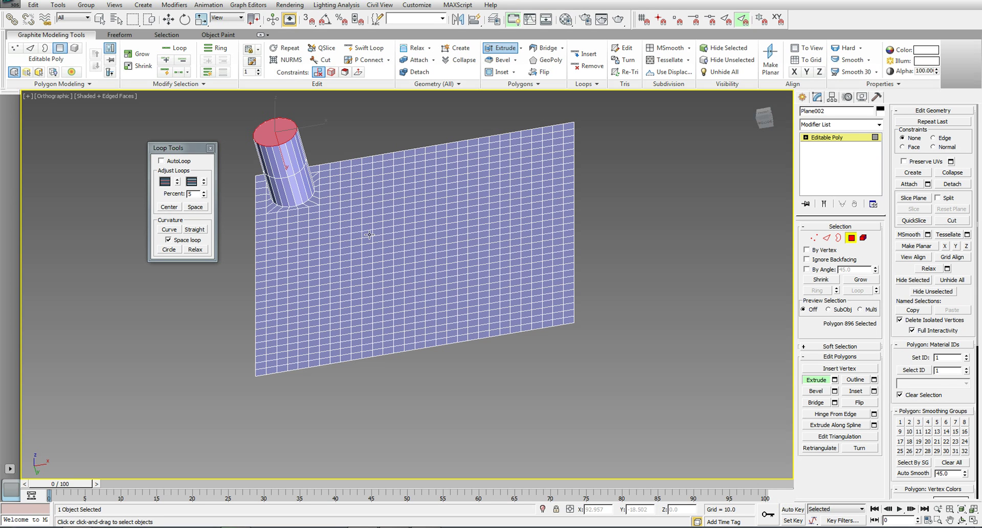
# Select a 5x5 polygon block beside the first circle, inset it, and delete it
pyautogui.press('f')
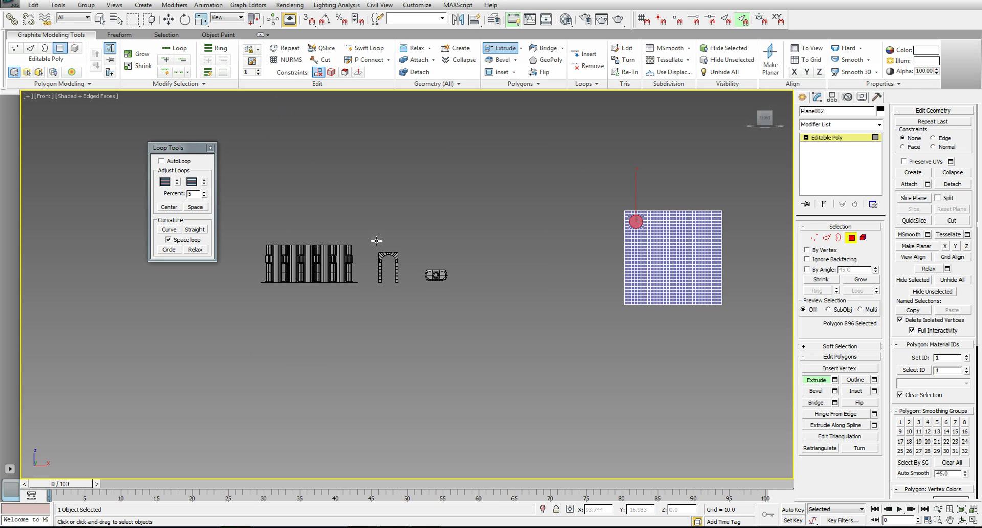
pyautogui.click(571, 240)
pyautogui.press('z')
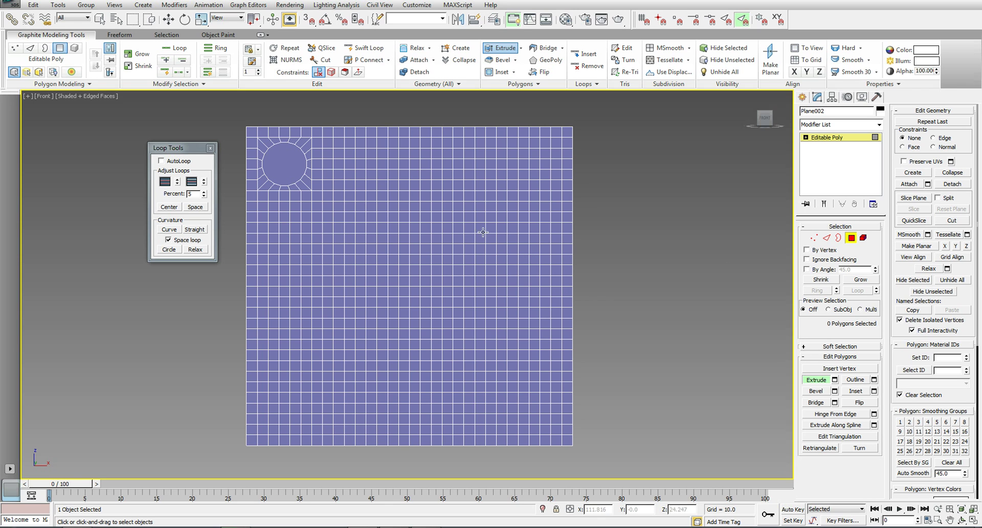
pyautogui.click(102, 21)
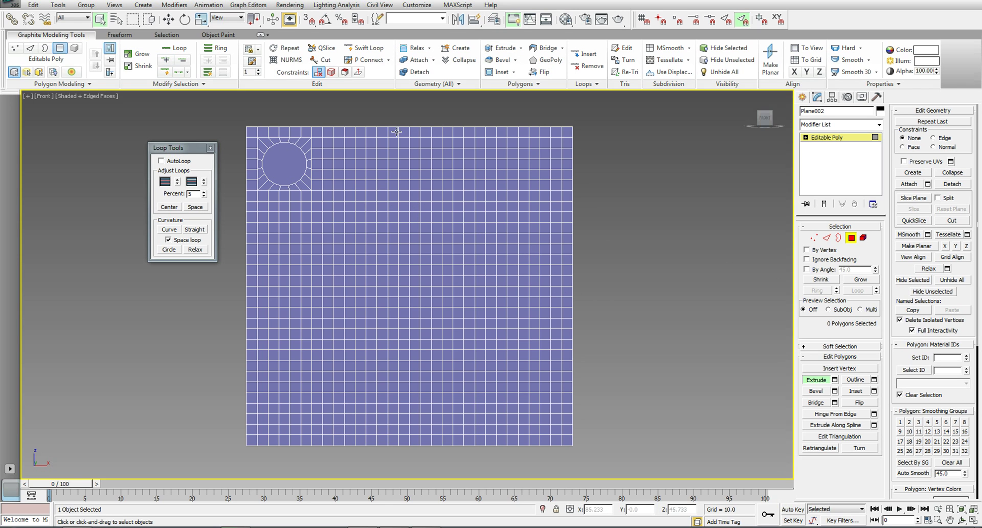
pyautogui.click(372, 153)
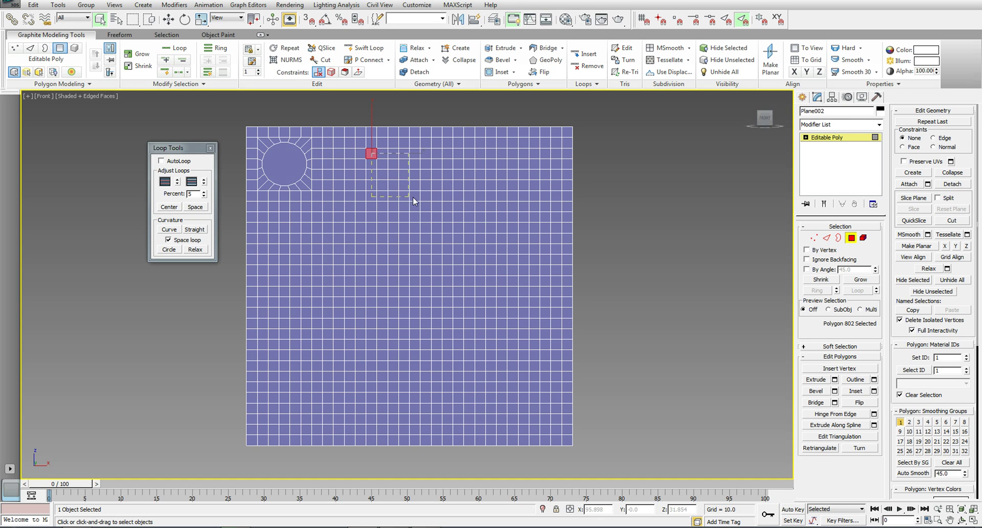
pyautogui.moveTo(413, 201); pyautogui.dragTo(418, 200)
pyautogui.moveTo(418, 201); pyautogui.dragTo(420, 201)
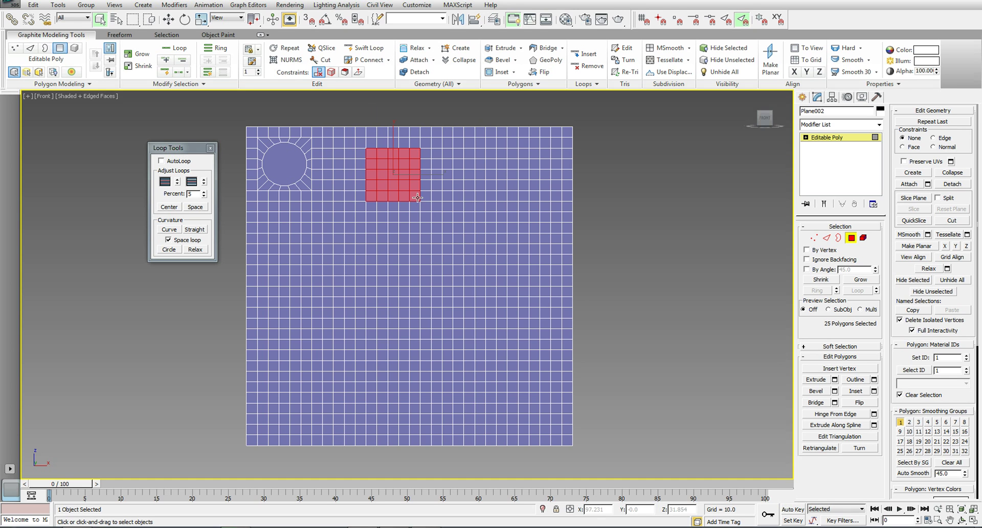
pyautogui.click(857, 391)
pyautogui.moveTo(384, 174); pyautogui.dragTo(387, 179)
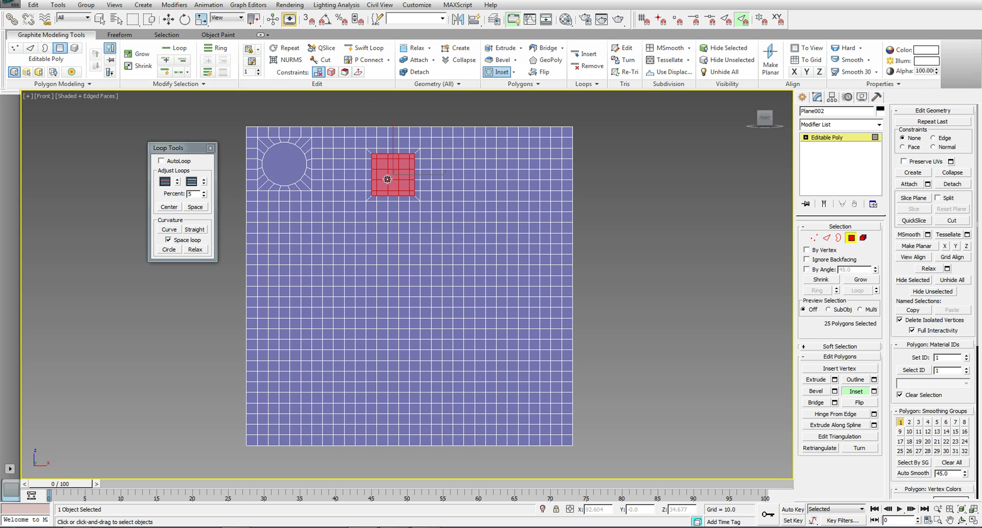
pyautogui.press('Delete')
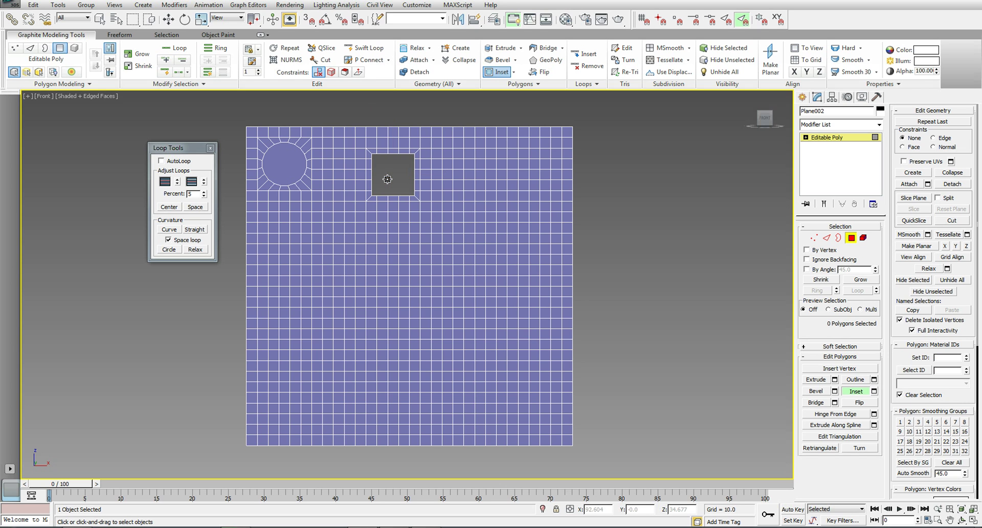
# Round the new hole's border loop with Loop Tools Circle and shrink it about its centre
pyautogui.click(827, 237)
pyautogui.doubleClick(413, 184)
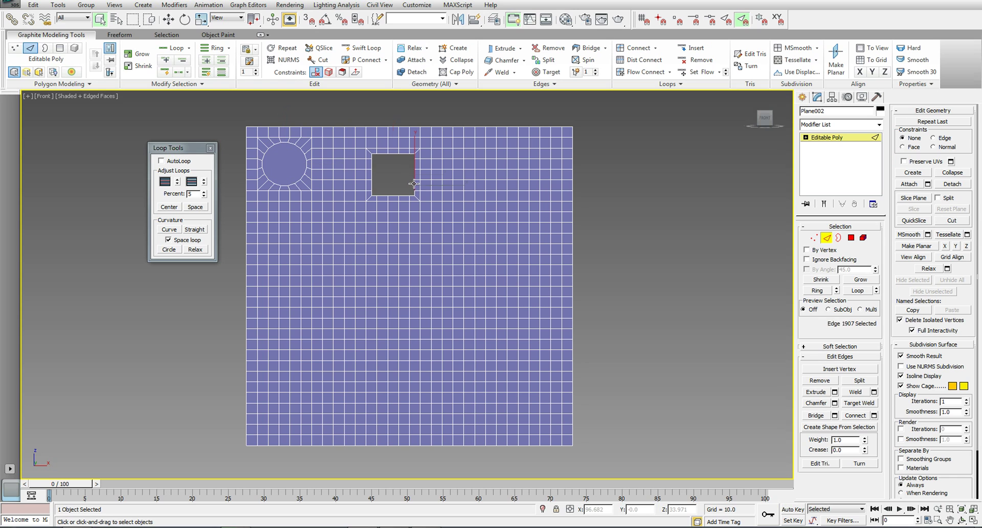
pyautogui.click(168, 250)
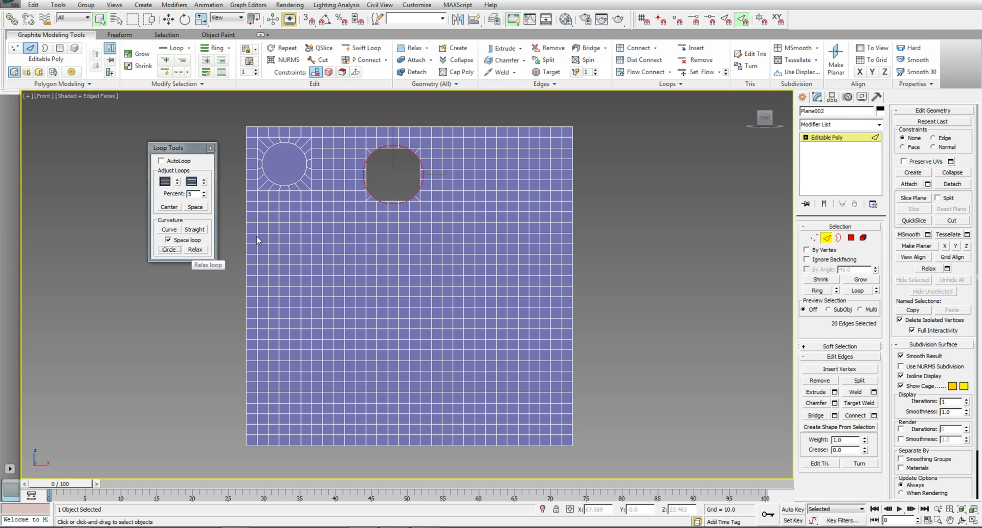
pyautogui.press('w')
pyautogui.moveTo(399, 167); pyautogui.dragTo(379, 198)
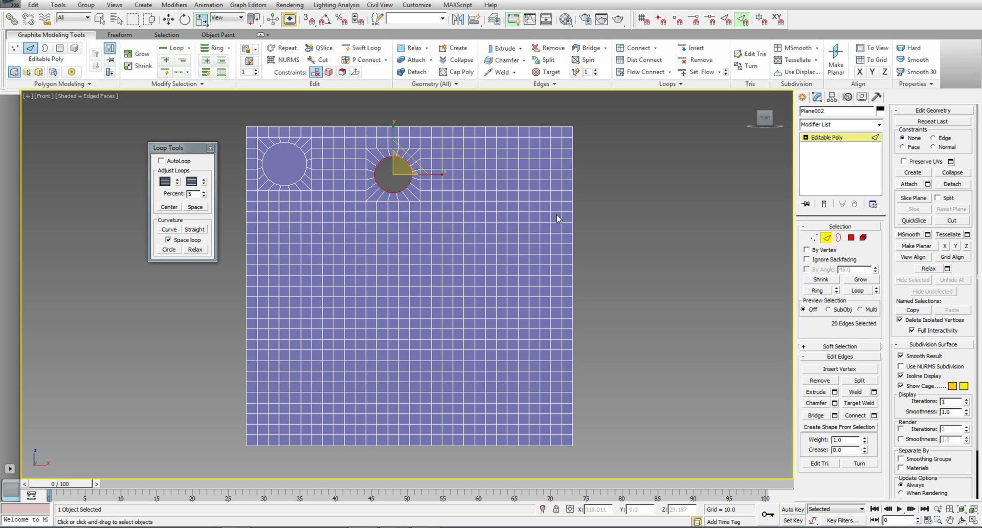
pyautogui.click(851, 239)
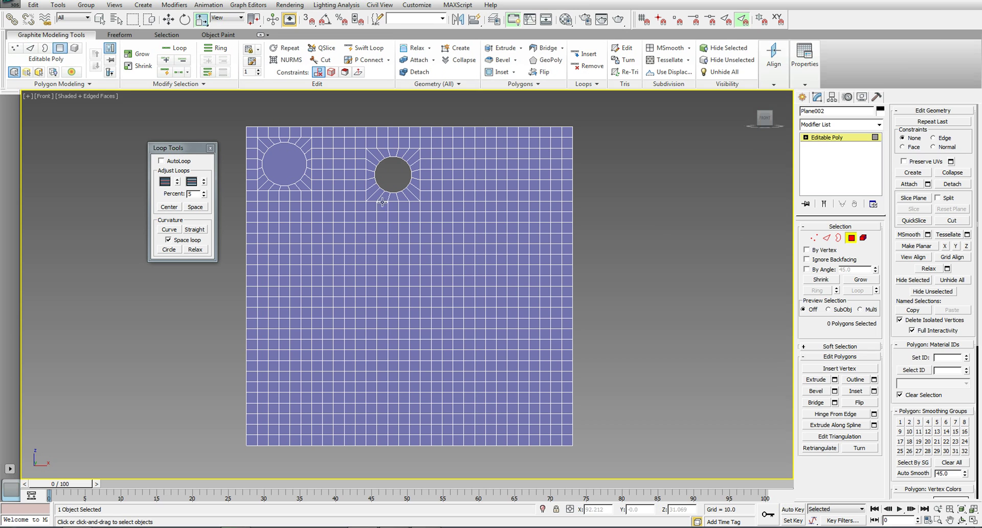
# Shift-clone the 20-polygon ring around the second hole to the right as object 'arch'
pyautogui.click(417, 197)
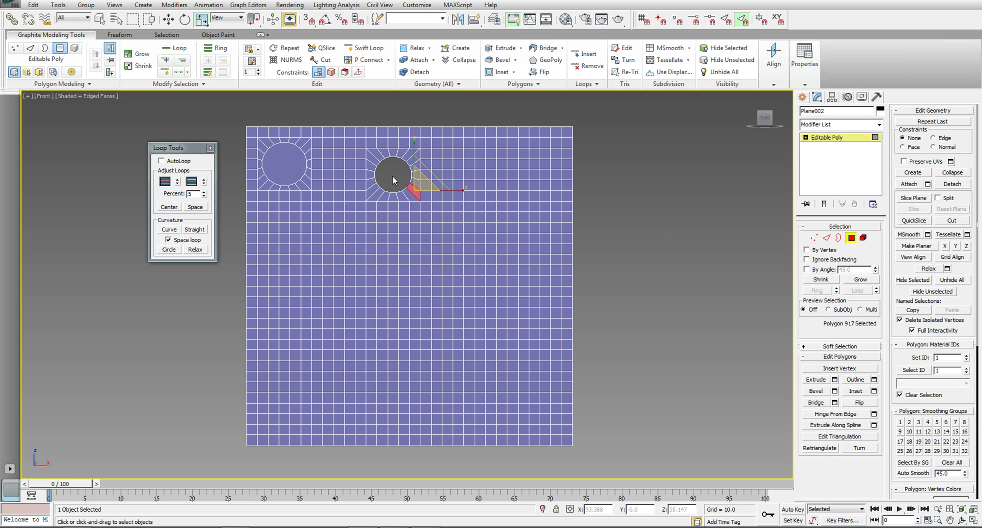
pyautogui.press('q')
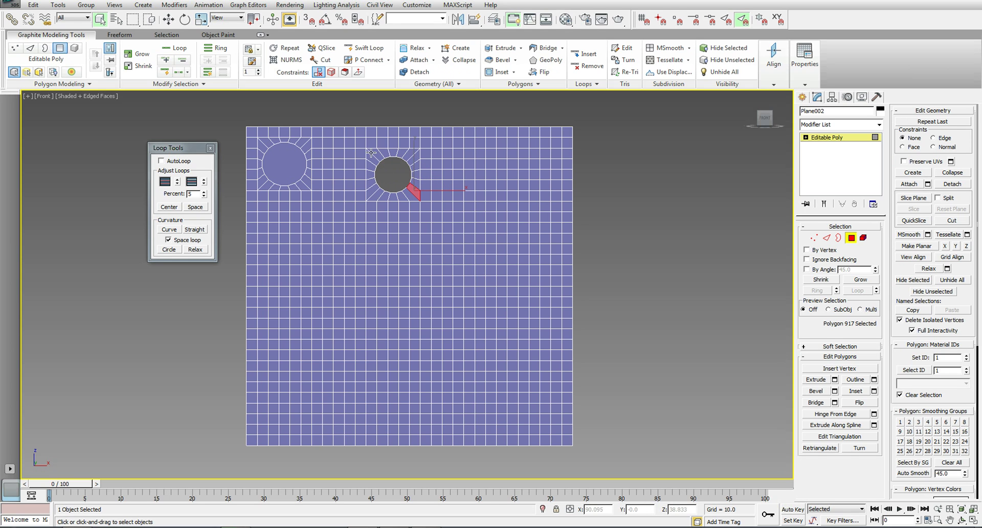
pyautogui.moveTo(371, 152); pyautogui.dragTo(417, 202)
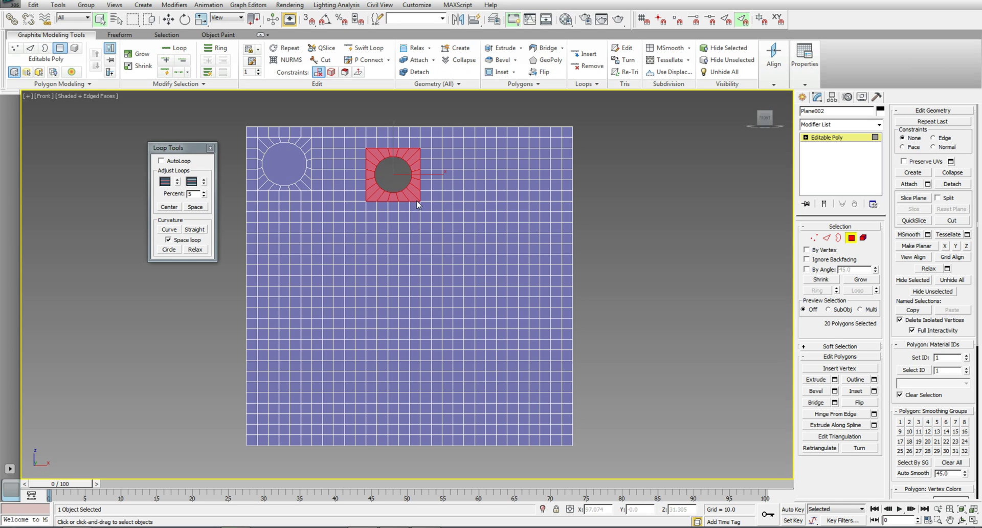
pyautogui.press('w')
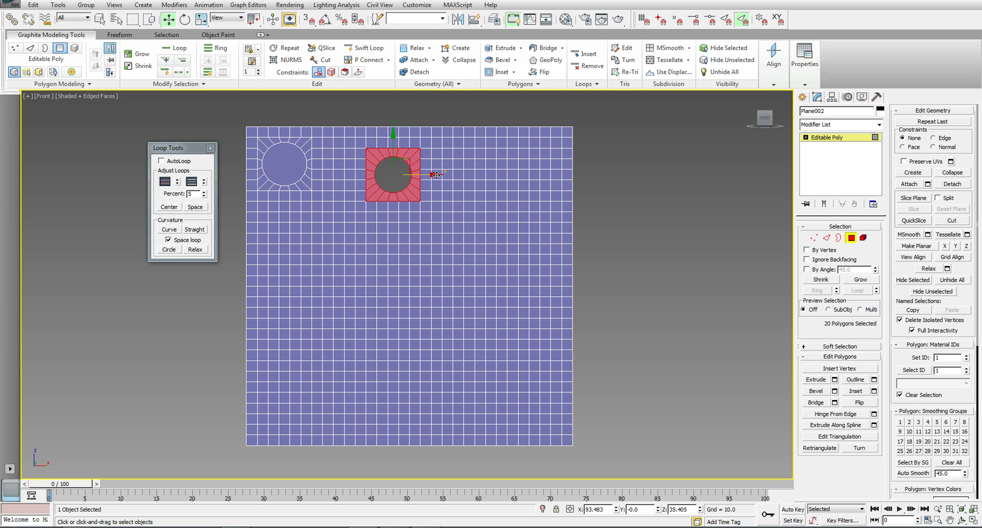
pyautogui.keyDown('shift'); pyautogui.moveTo(435, 175); pyautogui.dragTo(546, 174); pyautogui.keyUp('shift')
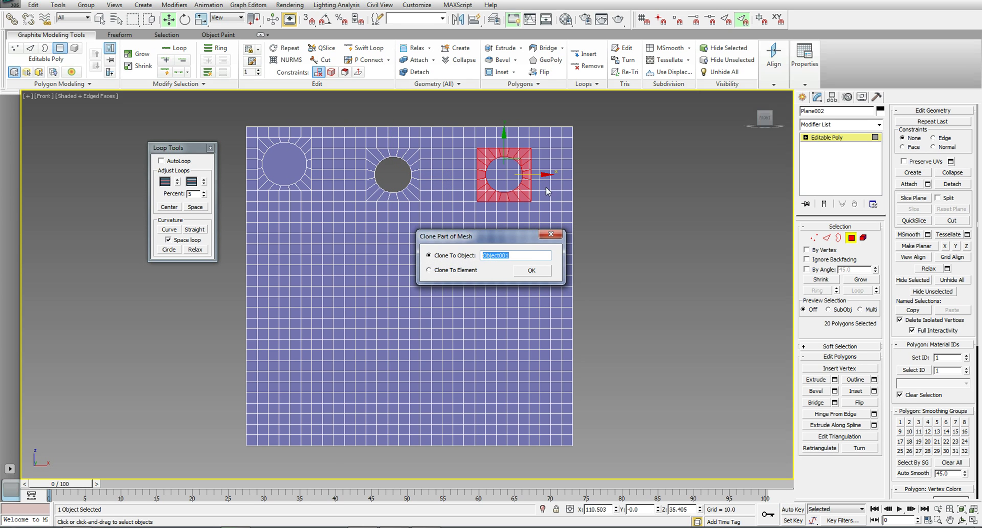
pyautogui.write('arch')
pyautogui.click(531, 270)
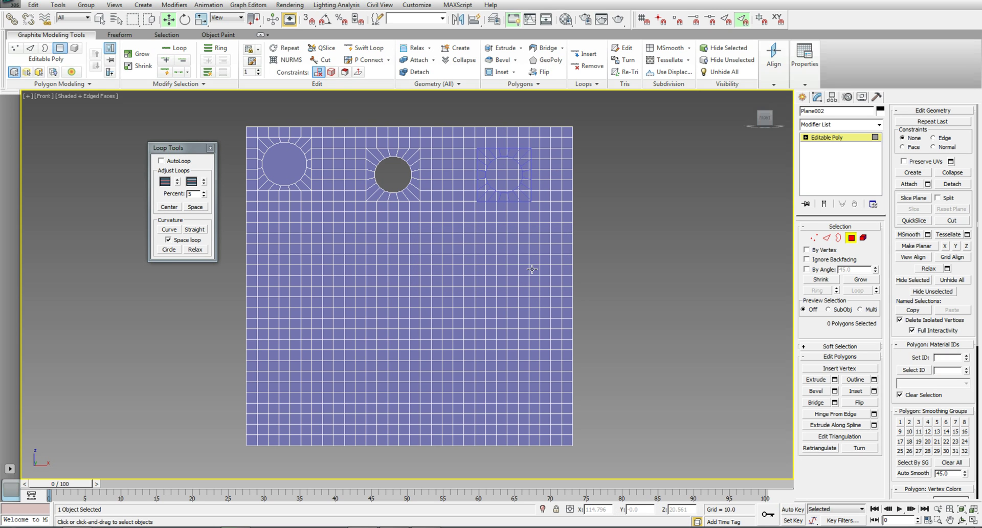
# Select the cloned arch piece and nudge it slightly to the right
pyautogui.click(851, 237)
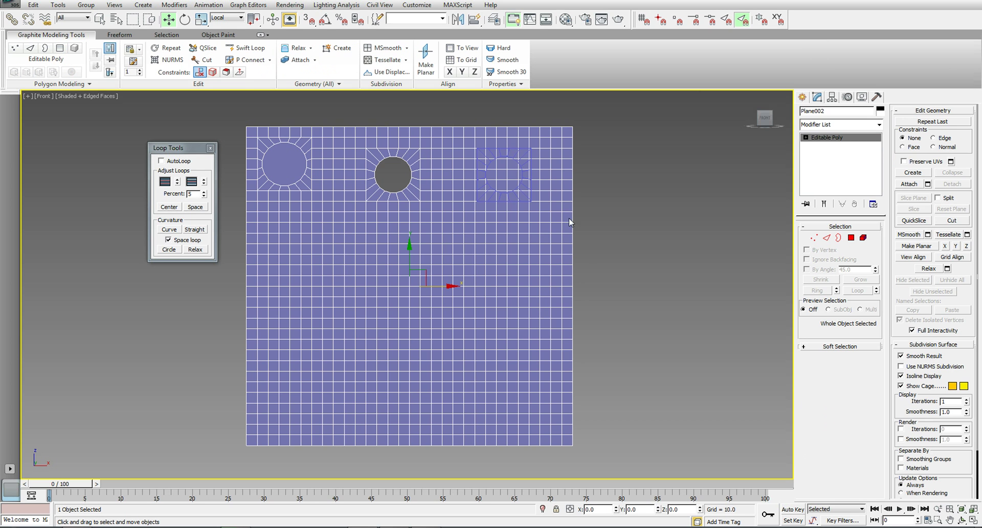
pyautogui.click(526, 198)
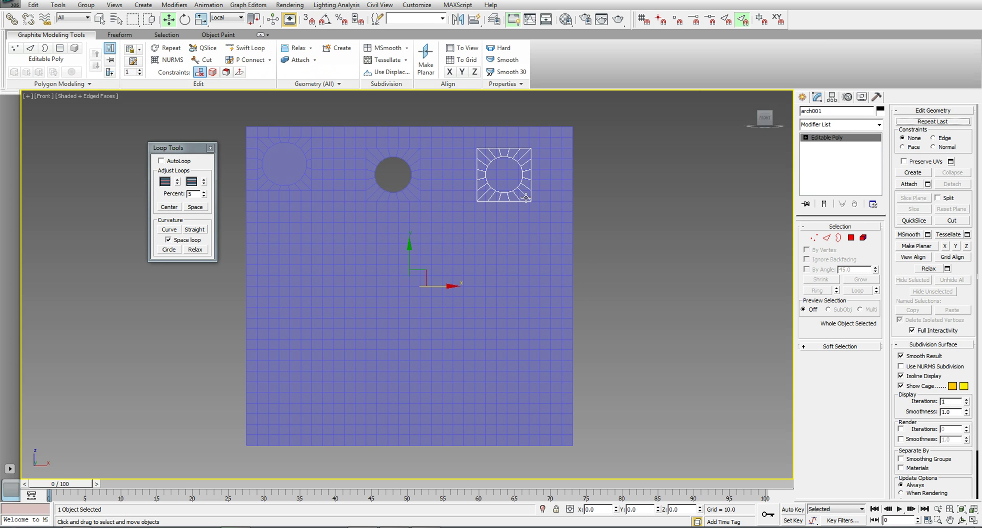
pyautogui.click(527, 198)
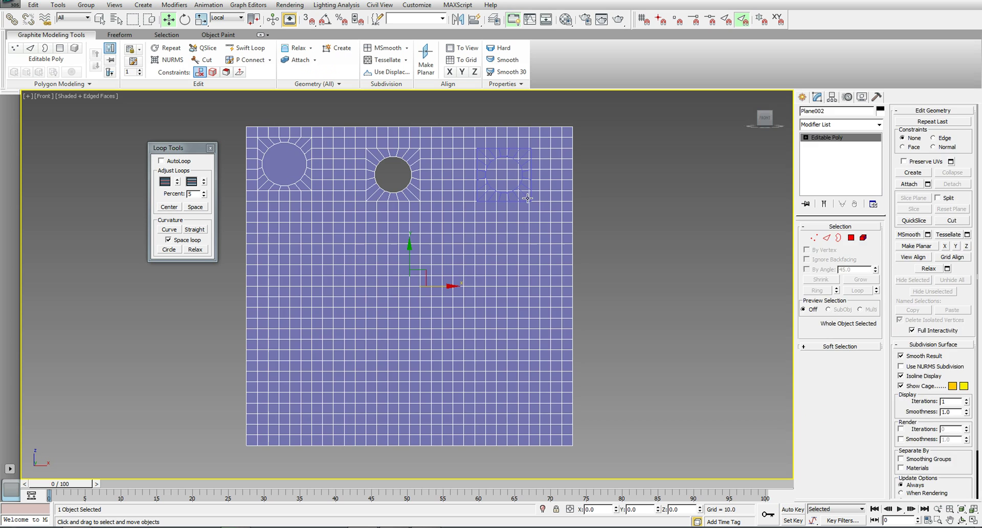
pyautogui.click(527, 197)
pyautogui.moveTo(458, 286); pyautogui.dragTo(636, 288)
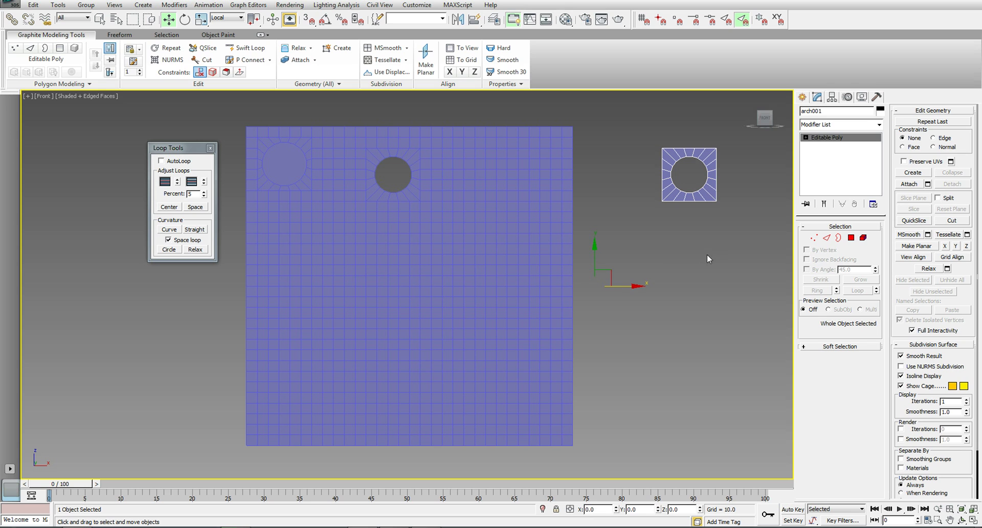
# Centre arch001's pivot on the object, then move the arch down and to the left
pyautogui.click(832, 97)
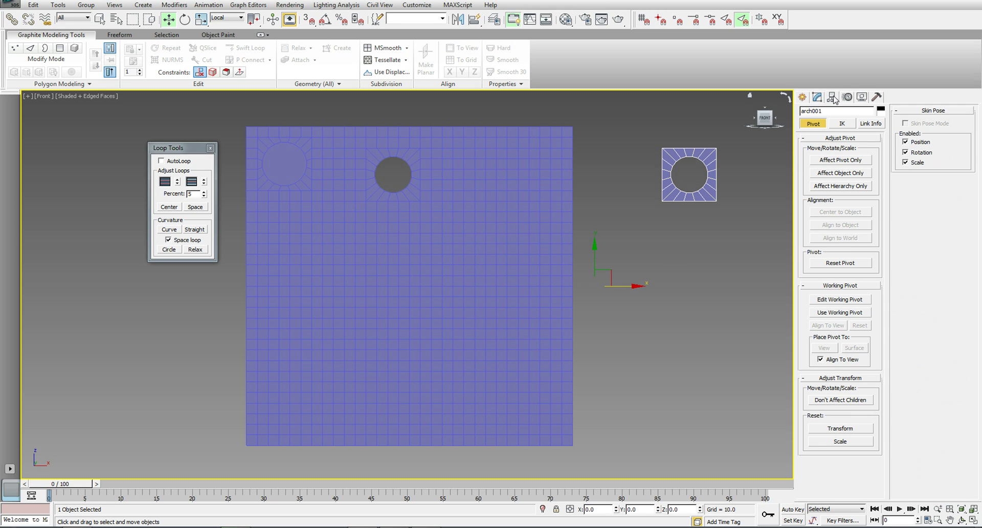
pyautogui.click(834, 160)
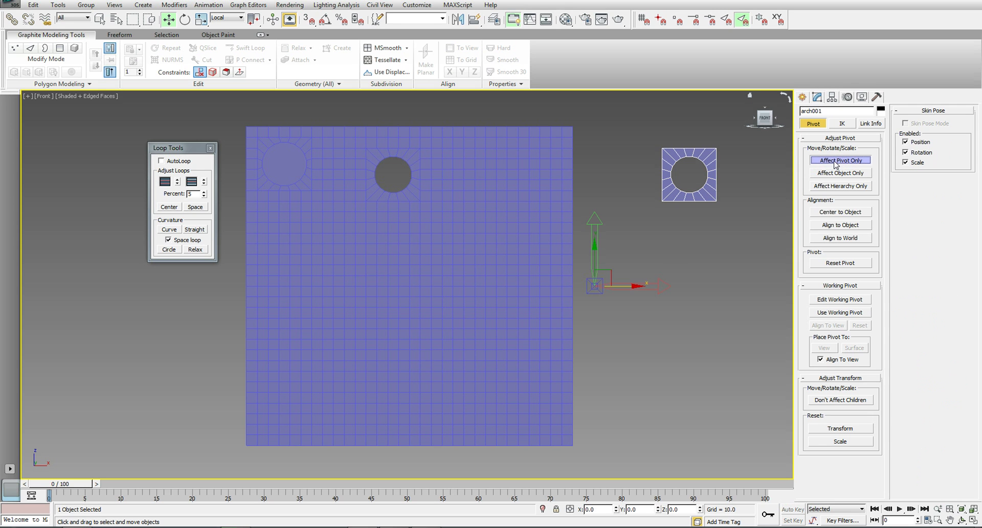
pyautogui.click(836, 212)
pyautogui.click(829, 161)
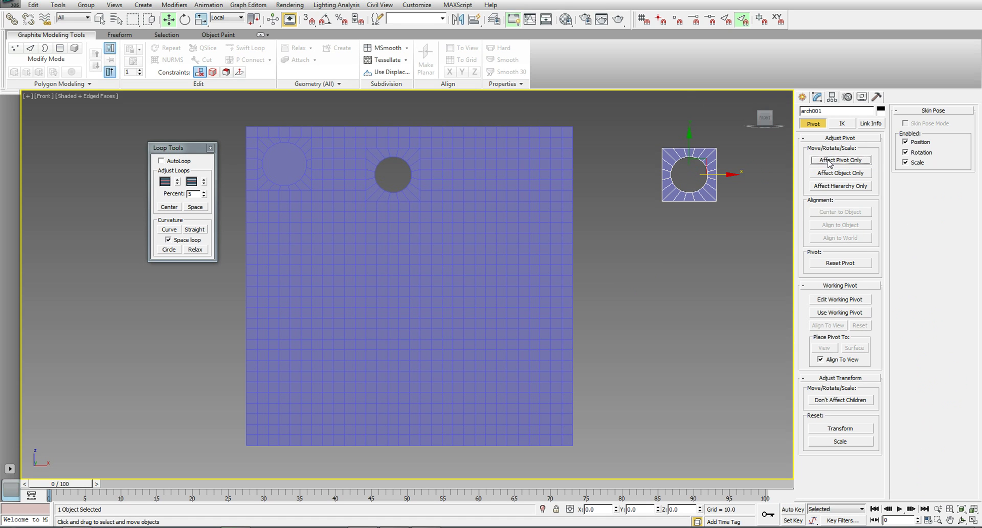
pyautogui.click(801, 98)
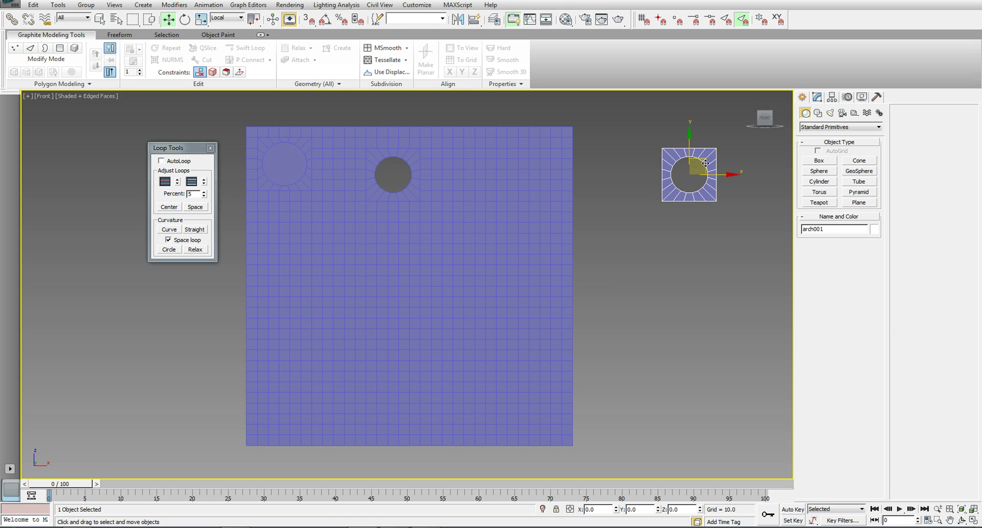
pyautogui.moveTo(705, 163); pyautogui.dragTo(684, 183)
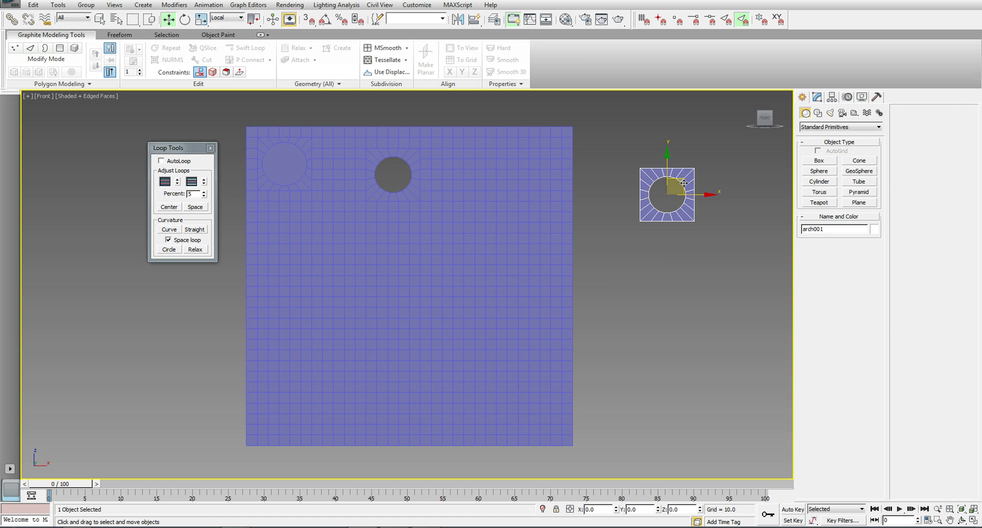
# Select the bottom nine polygons of arch001's ring and delete them
pyautogui.press('z')
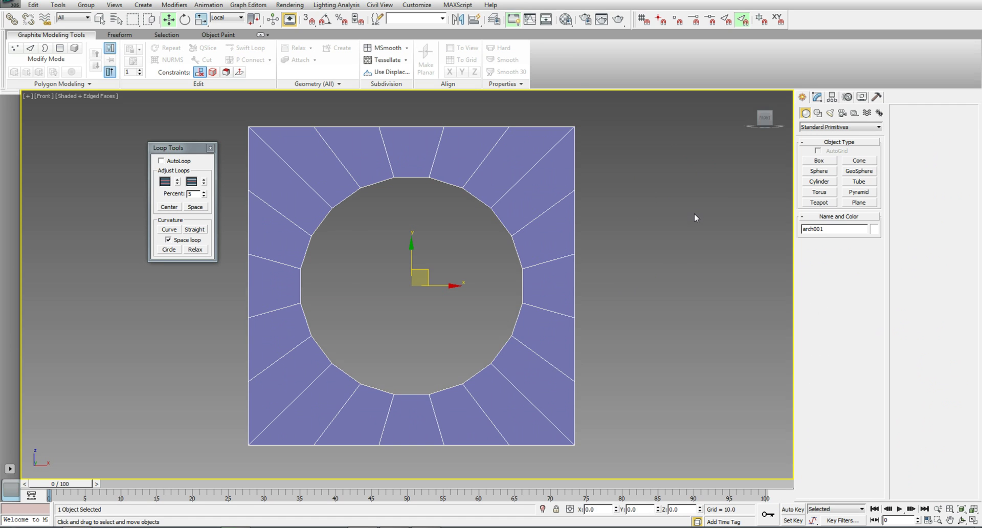
pyautogui.scroll(-3, 695, 215)
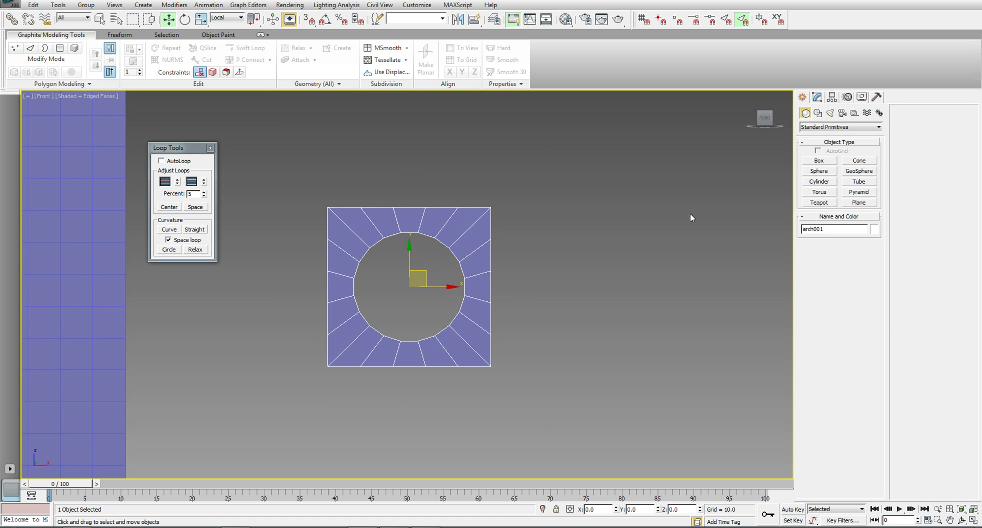
pyautogui.click(817, 99)
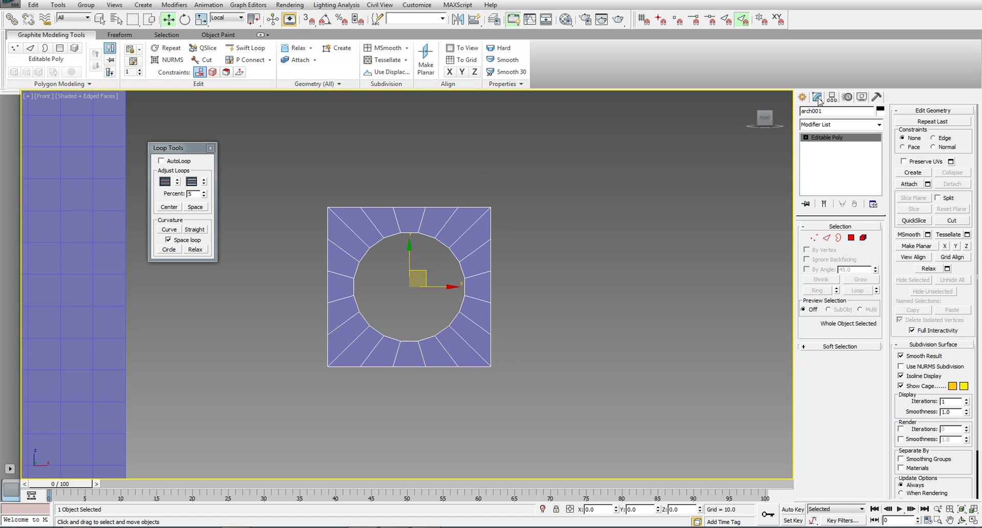
pyautogui.click(851, 237)
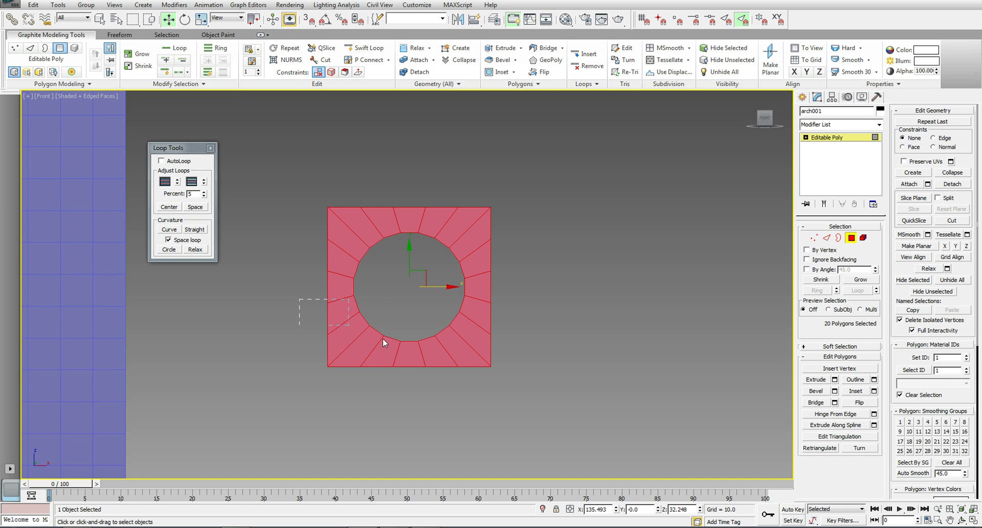
pyautogui.moveTo(551, 394); pyautogui.dragTo(400, 337)
pyautogui.moveTo(307, 312); pyautogui.dragTo(308, 314)
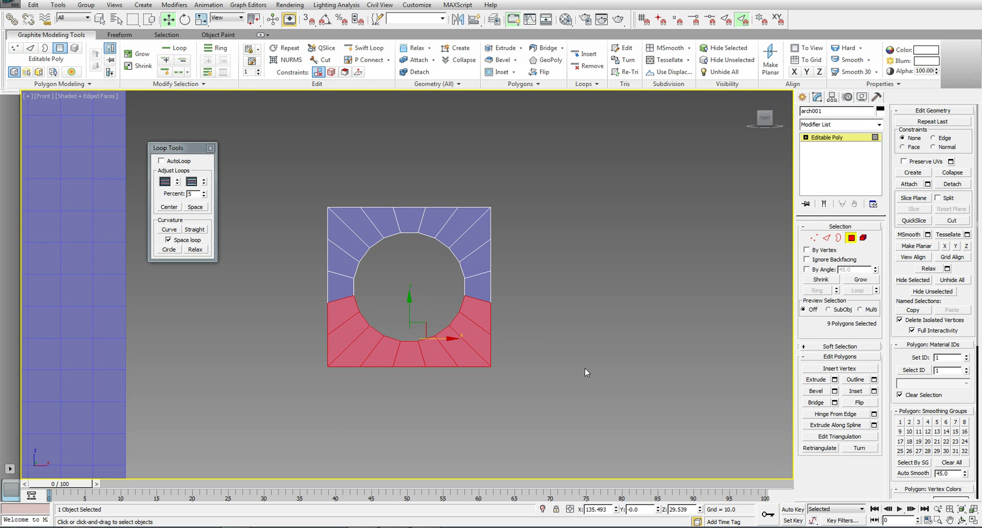
pyautogui.press('Delete')
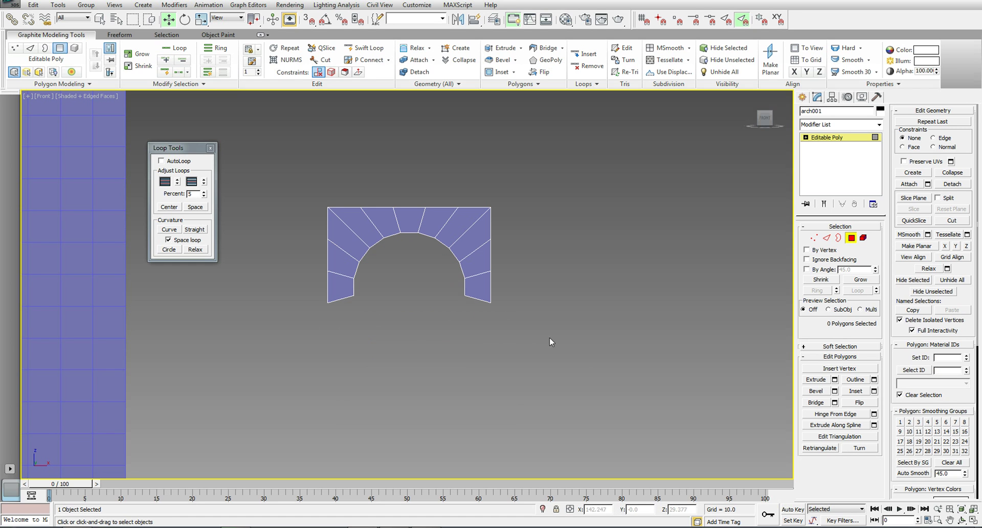
# Drag the arch's two bottom end edges down and scale them vertically into level legs
pyautogui.click(827, 237)
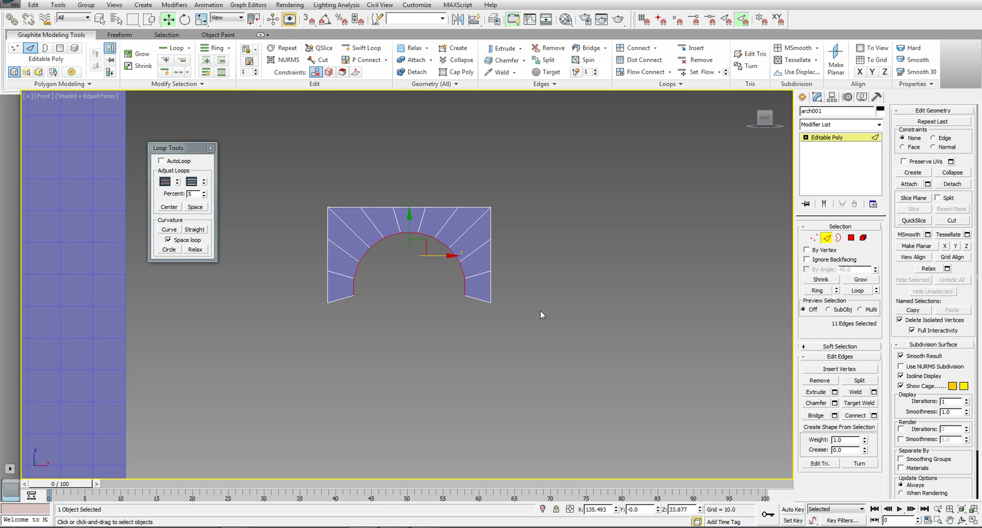
pyautogui.click(339, 300)
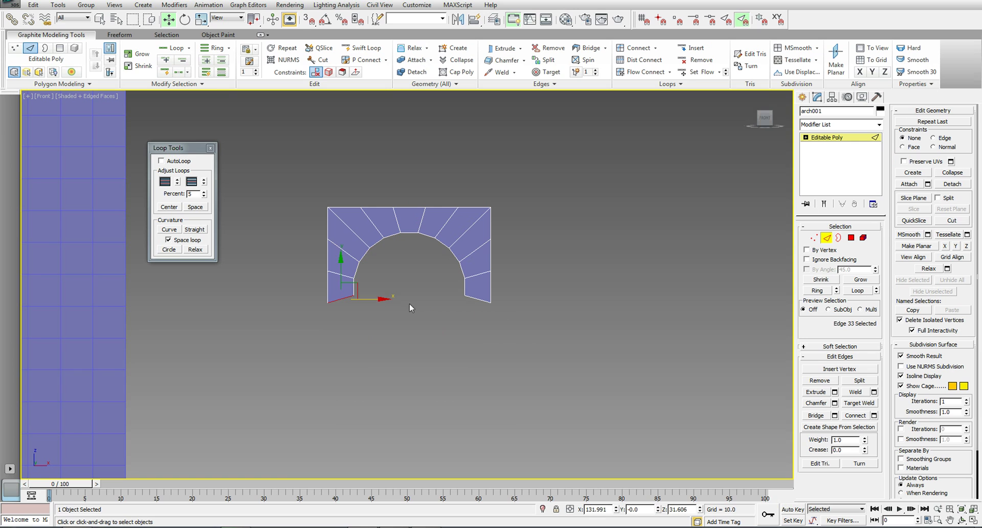
pyautogui.keyDown('ctrl'); pyautogui.click(472, 298); pyautogui.keyUp('ctrl')
pyautogui.moveTo(478, 267); pyautogui.dragTo(475, 402)
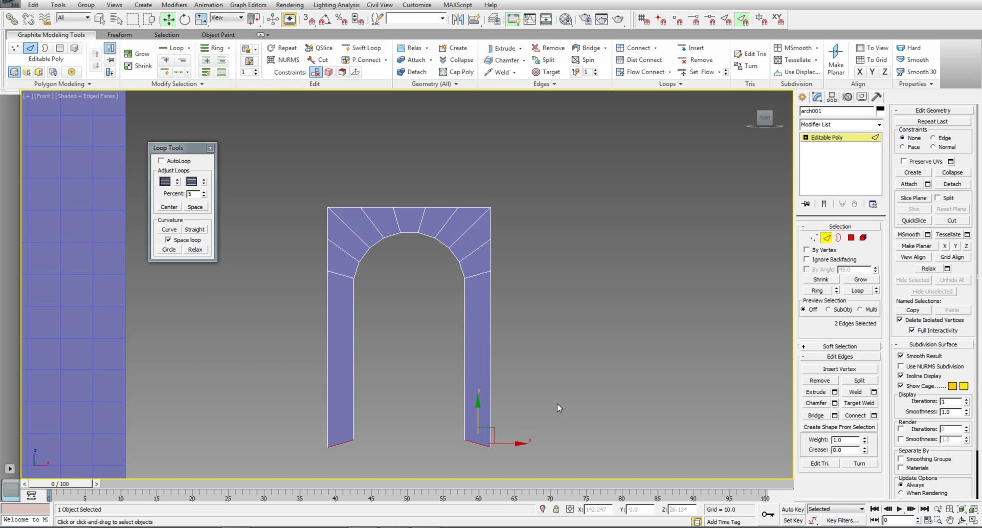
pyautogui.moveTo(559, 363); pyautogui.dragTo(567, 297, button='middle')
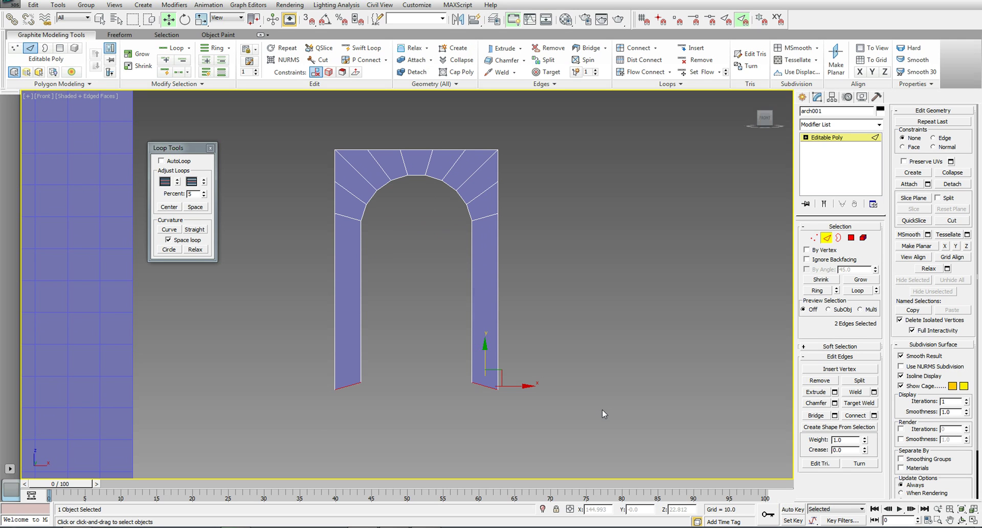
pyautogui.press('r')
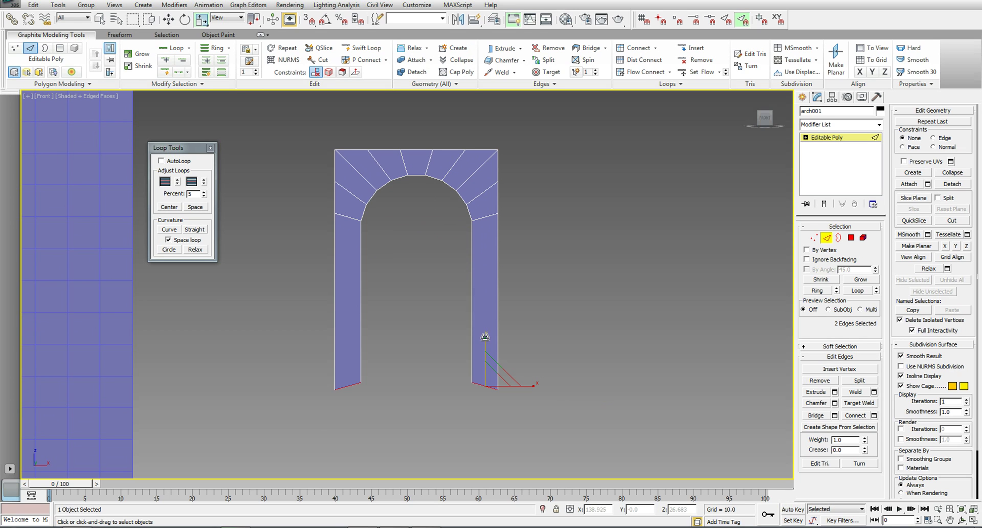
pyautogui.moveTo(485, 339); pyautogui.dragTo(442, 525)
pyautogui.press('q')
pyautogui.keyDown('alt'); pyautogui.moveTo(544, 330); pyautogui.dragTo(583, 329, button='middle'); pyautogui.keyUp('alt')
# Select all 11 arch polygons and extrude them outward to give the arch depth
pyautogui.click(851, 238)
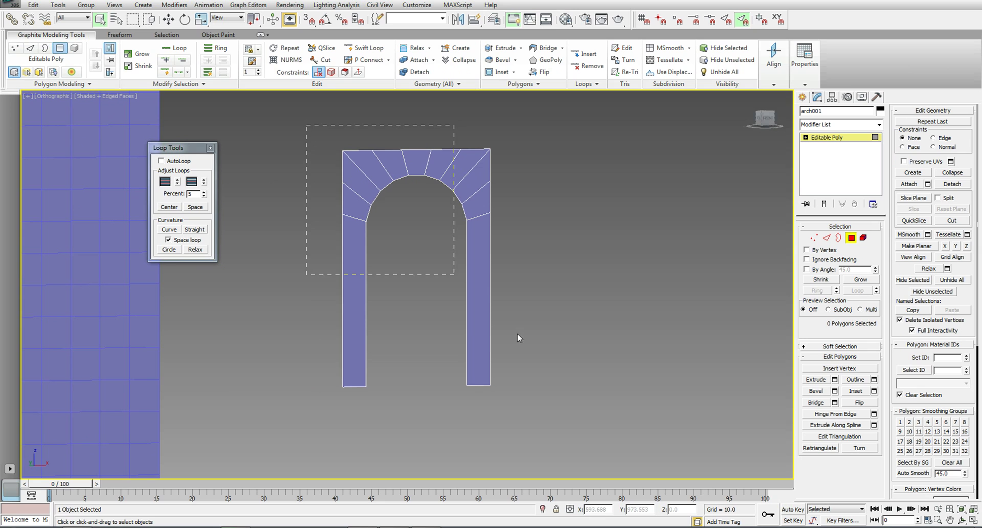
pyautogui.moveTo(517, 333); pyautogui.dragTo(557, 431)
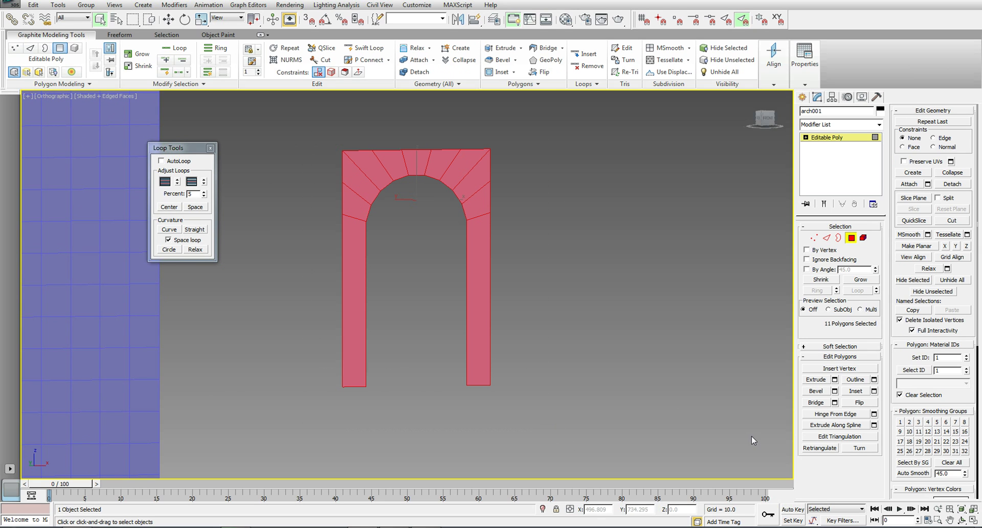
pyautogui.click(816, 380)
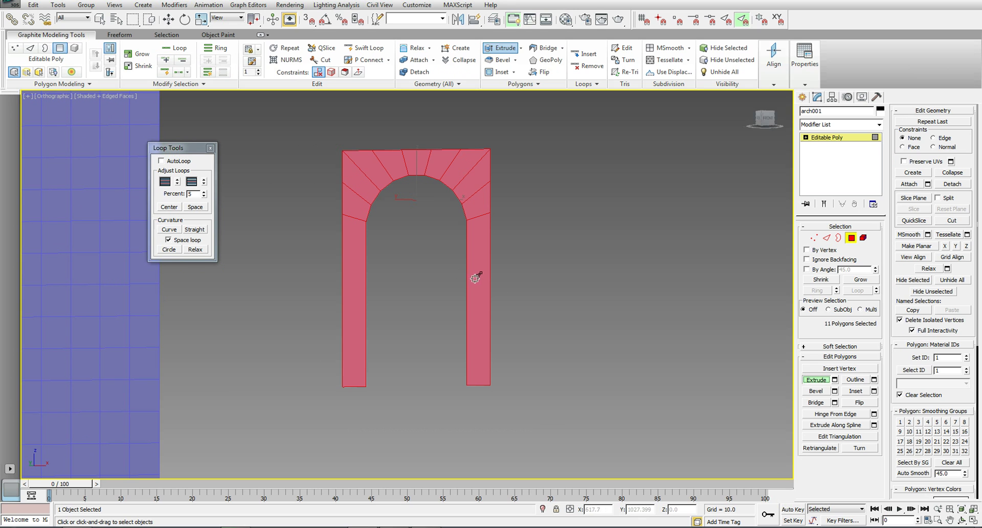
pyautogui.moveTo(476, 276); pyautogui.dragTo(585, 267)
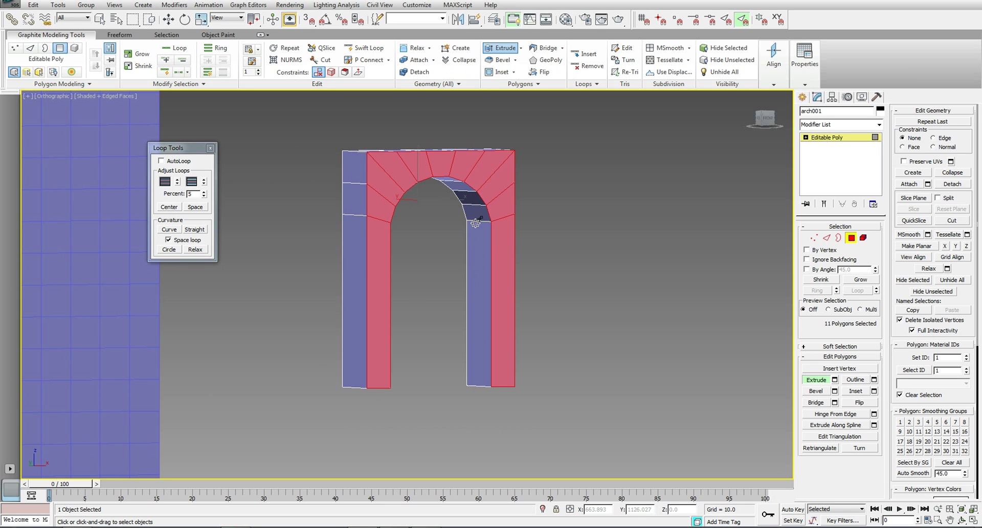
pyautogui.keyDown('alt'); pyautogui.moveTo(586, 267); pyautogui.dragTo(546, 275, button='middle'); pyautogui.keyUp('alt')
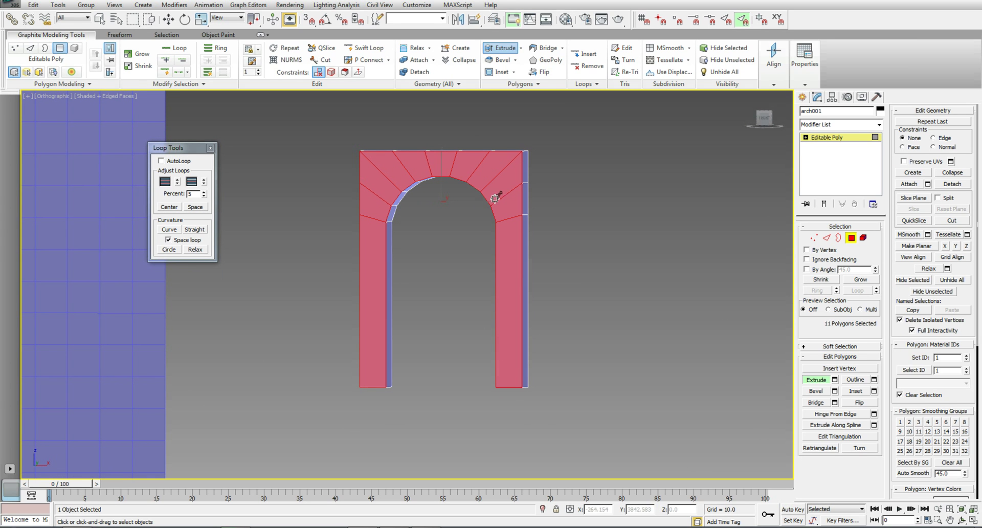
# Select the keystone polygon plus two left and two right alternating arch stones
pyautogui.rightClick(445, 164)
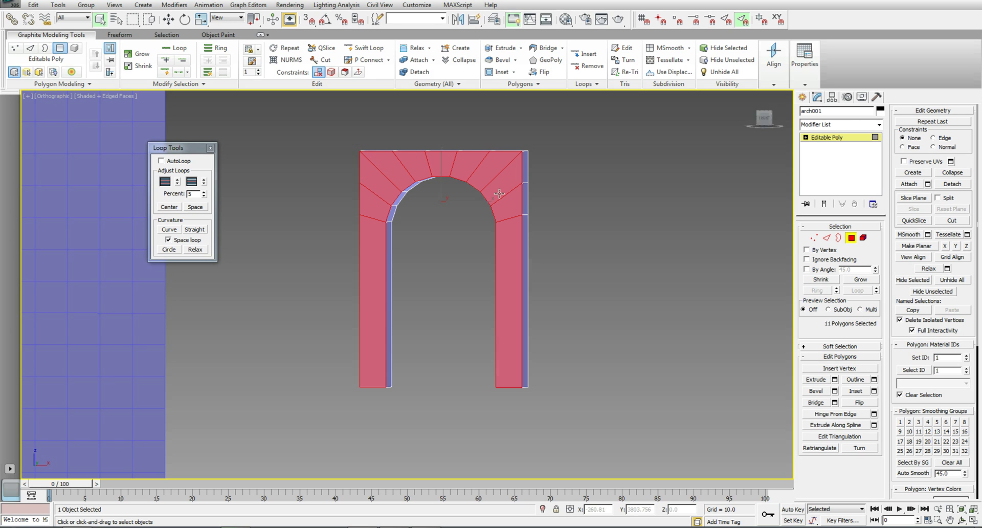
pyautogui.click(443, 167)
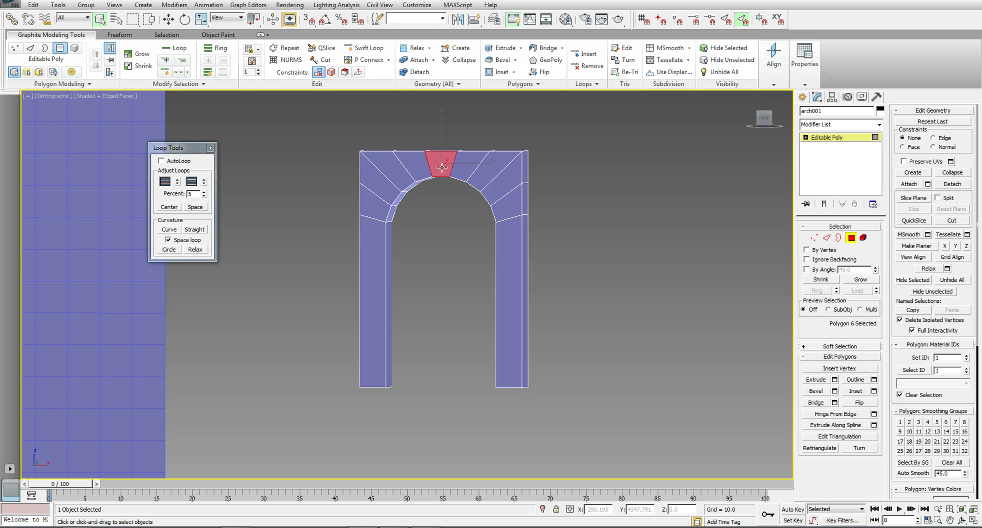
pyautogui.keyDown('ctrl'); pyautogui.click(394, 176); pyautogui.keyUp('ctrl')
pyautogui.keyDown('ctrl'); pyautogui.click(377, 209); pyautogui.keyUp('ctrl')
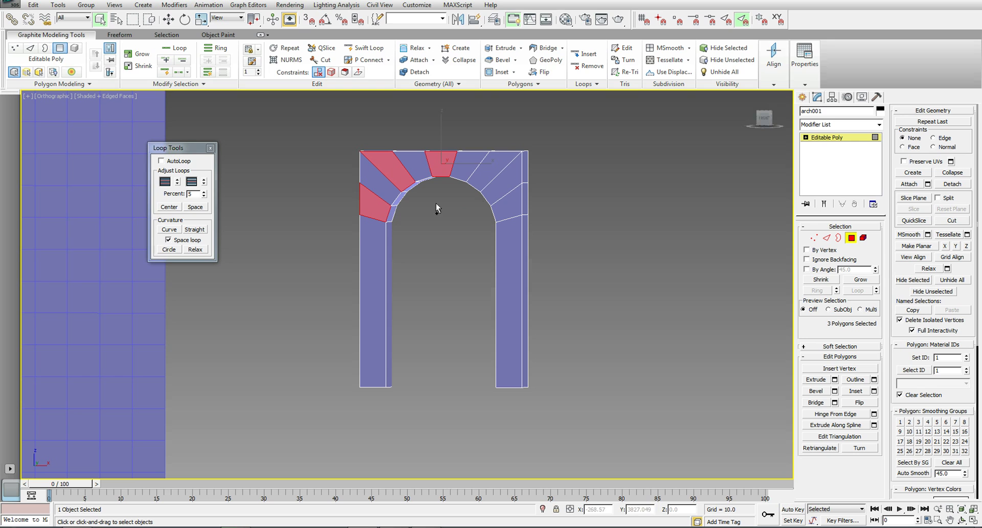
pyautogui.keyDown('ctrl'); pyautogui.click(484, 176); pyautogui.keyUp('ctrl')
pyautogui.keyDown('ctrl'); pyautogui.click(506, 208); pyautogui.keyUp('ctrl')
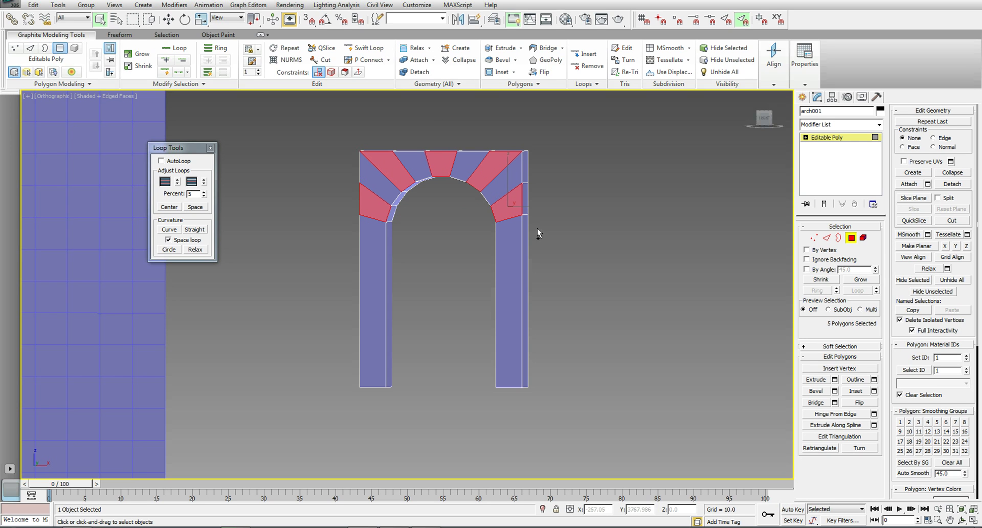
# Bevel the keystone and four stone faces with height 0.915 and outline -0.147
pyautogui.click(834, 391)
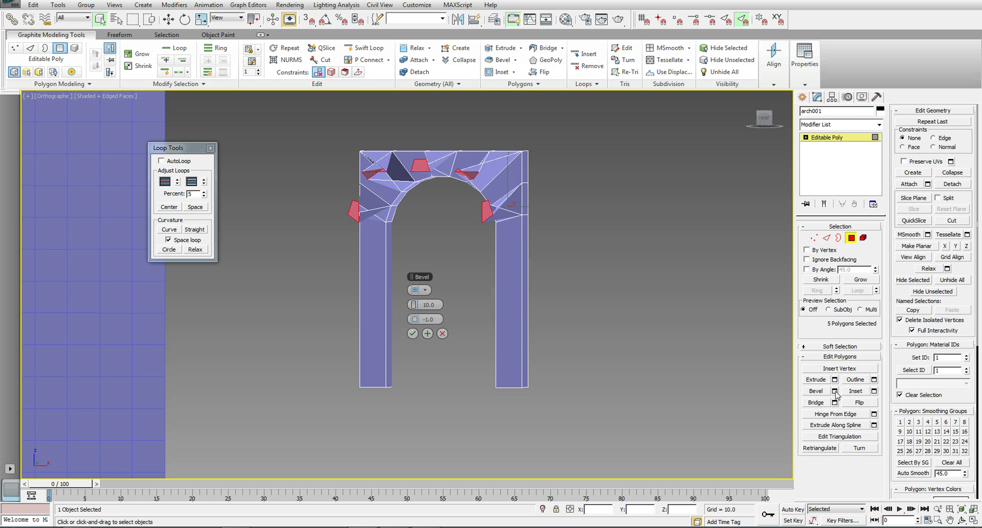
pyautogui.rightClick(414, 304)
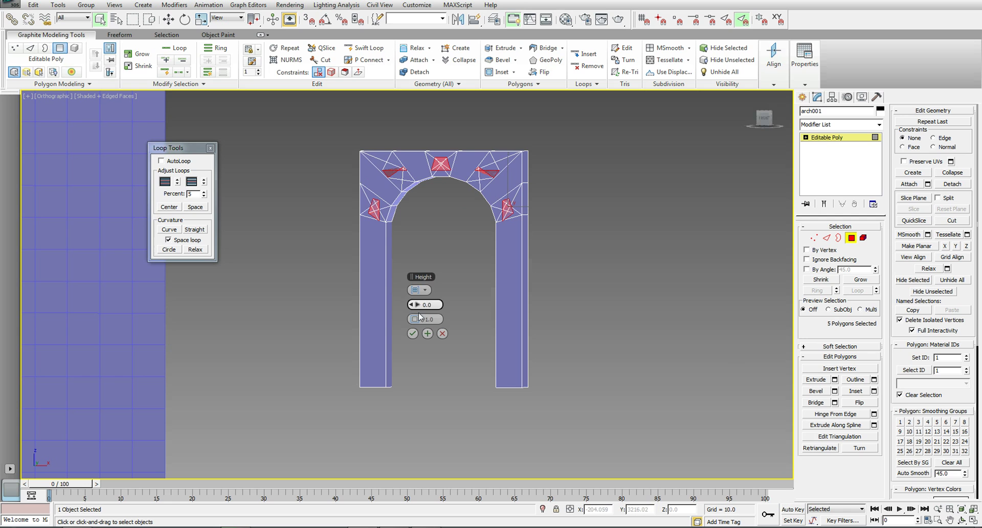
pyautogui.rightClick(417, 319)
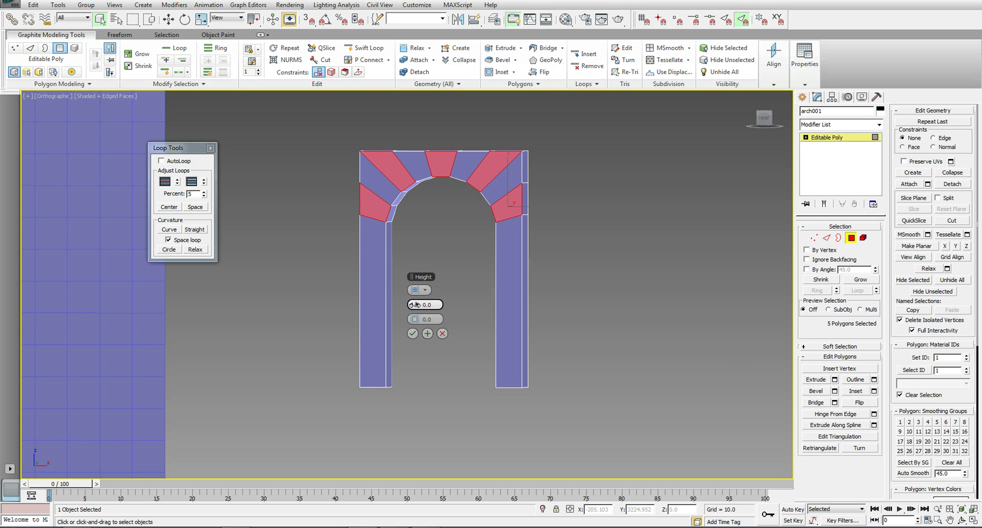
pyautogui.moveTo(415, 304)
pyautogui.mouseDown()
pyautogui.moveTo(446, 305)
pyautogui.moveTo(343, 305)
pyautogui.moveTo(432, 304)
pyautogui.moveTo(418, 321)
pyautogui.mouseUp()
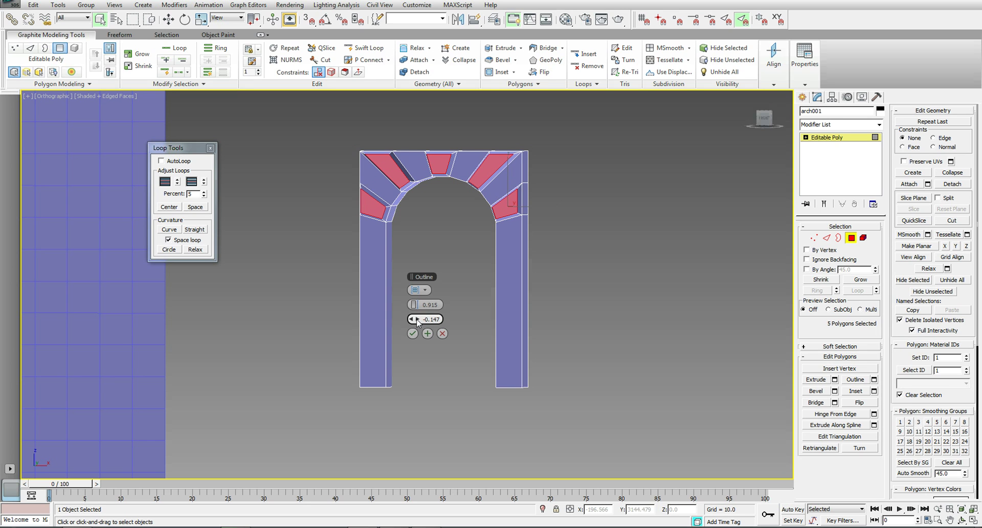
pyautogui.click(585, 312)
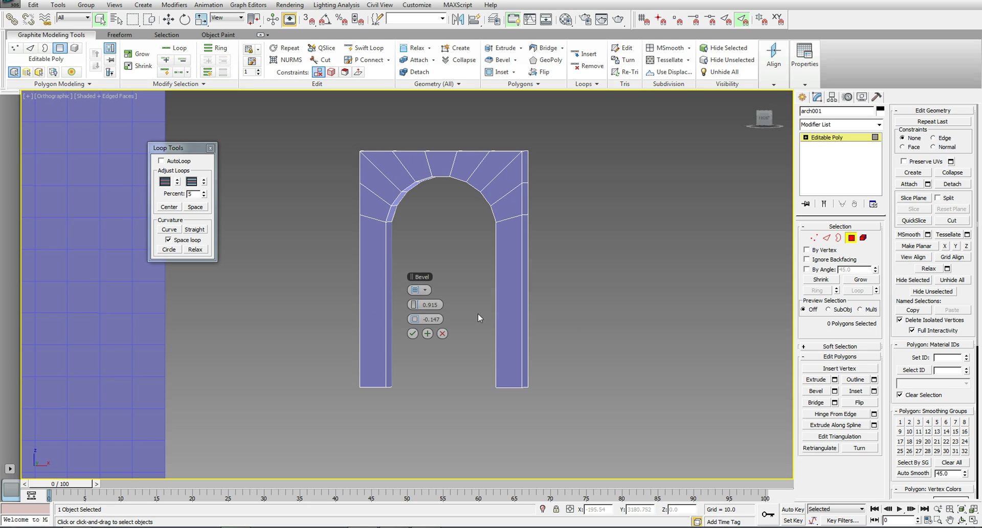
pyautogui.hotkey('ctrl', 'z')
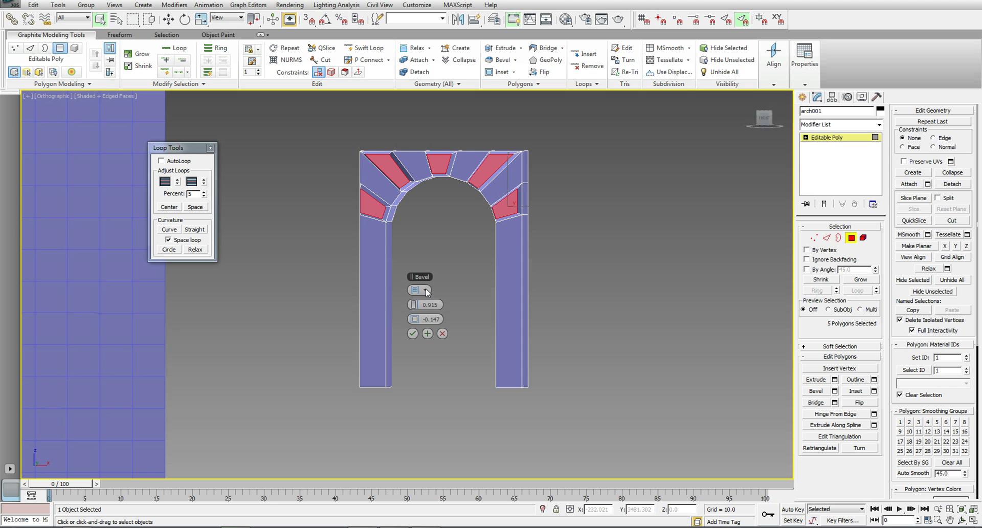
pyautogui.click(412, 333)
pyautogui.keyDown('alt'); pyautogui.moveTo(438, 292); pyautogui.dragTo(401, 303, button='middle'); pyautogui.keyUp('alt')
# Move the bevelled stones back into the arch, leave Polygon level, and select Plane002
pyautogui.press('w')
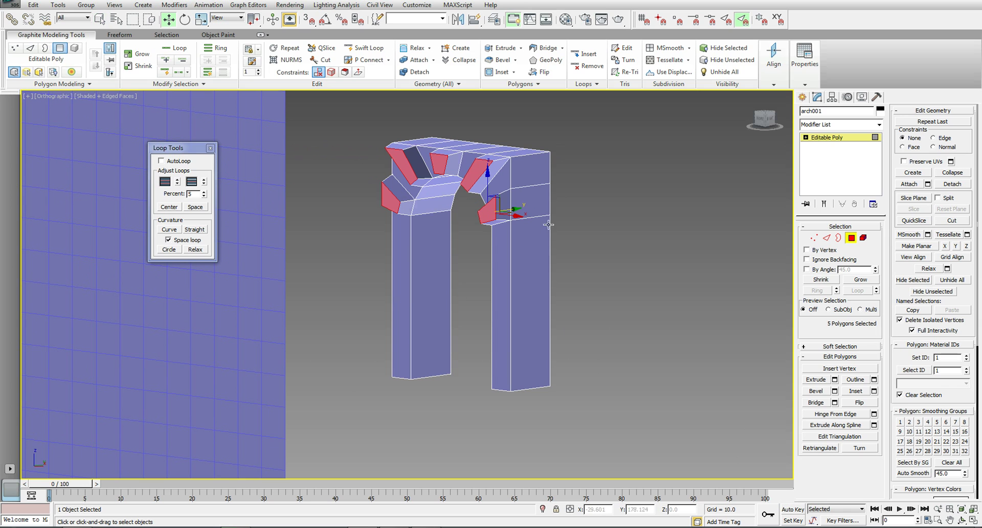
pyautogui.moveTo(527, 214); pyautogui.dragTo(530, 209)
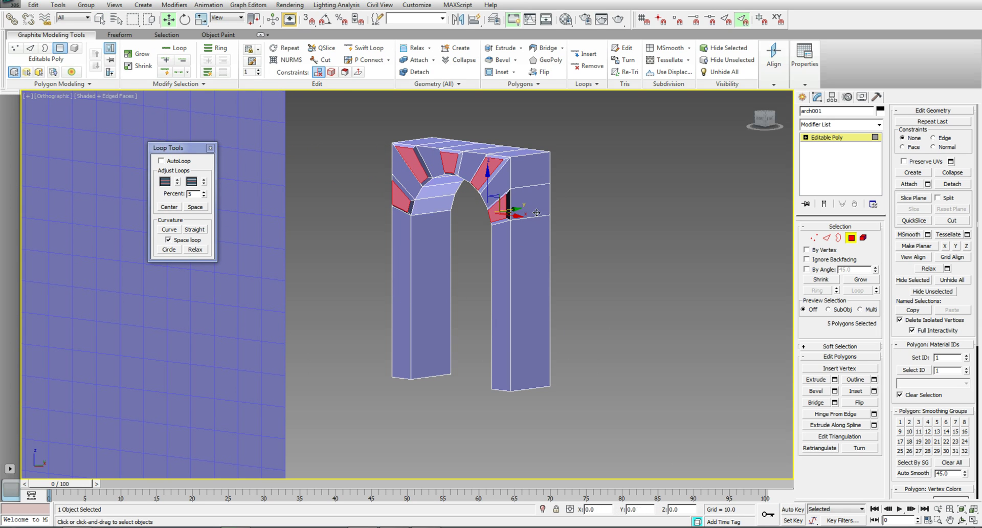
pyautogui.click(595, 259)
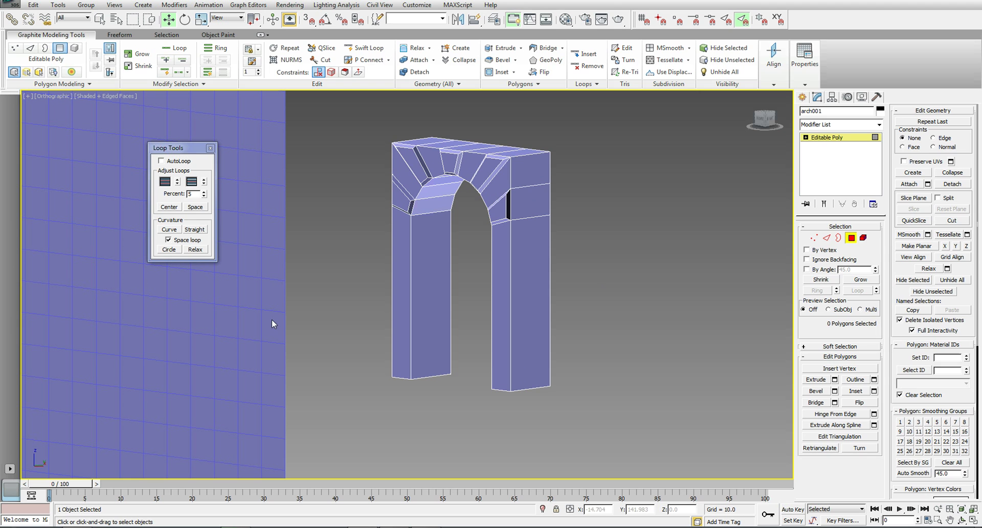
pyautogui.press('4')
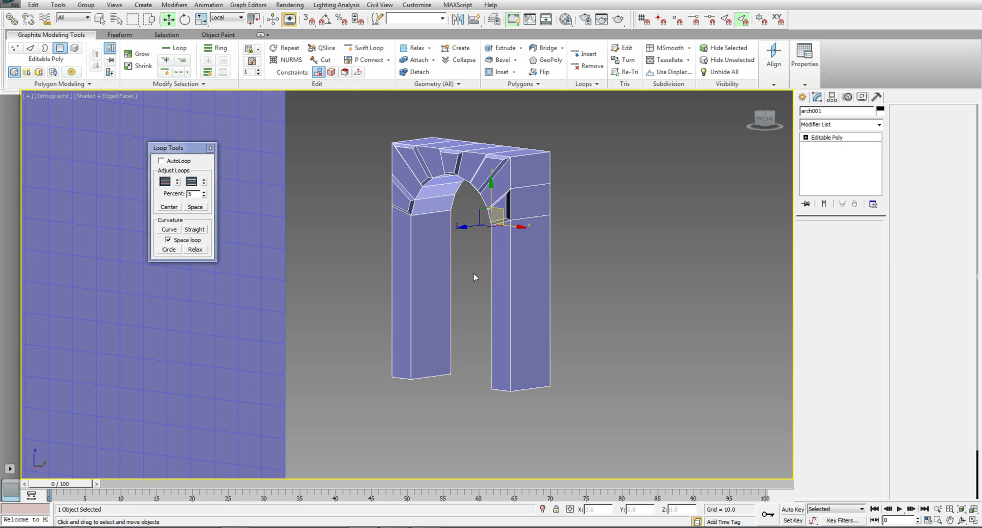
pyautogui.click(236, 304)
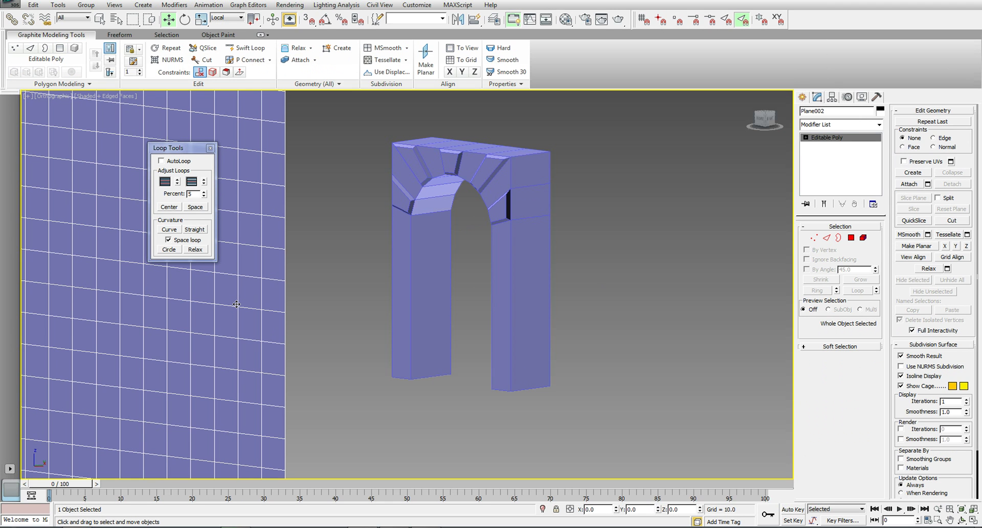
# Frame Plane002 in Front view and select a 2x2 polygon block below the round holes
pyautogui.press('f')
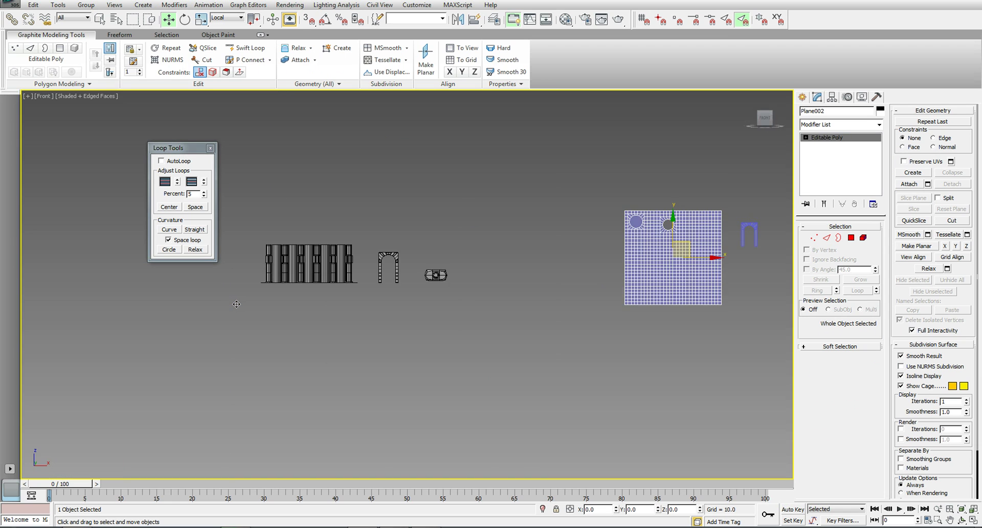
pyautogui.press('z')
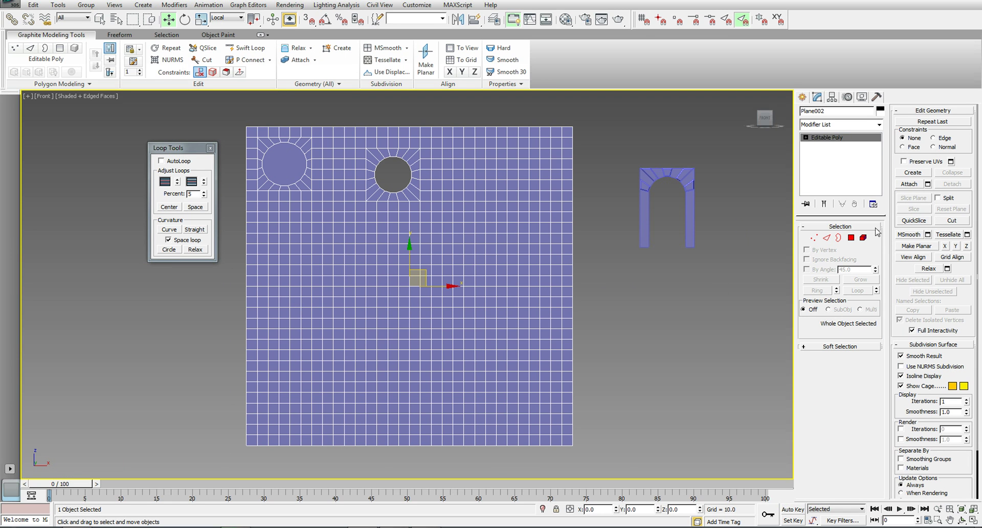
pyautogui.click(851, 237)
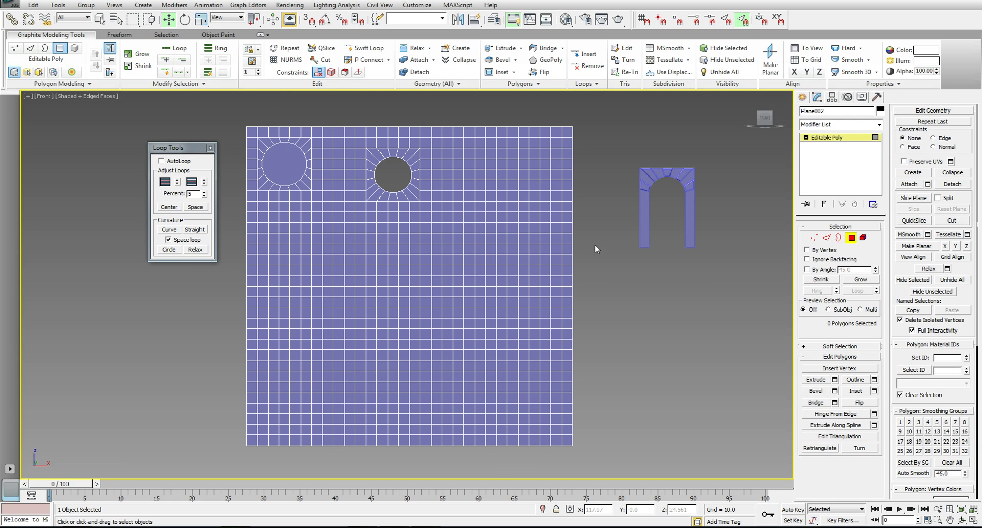
pyautogui.click(437, 233)
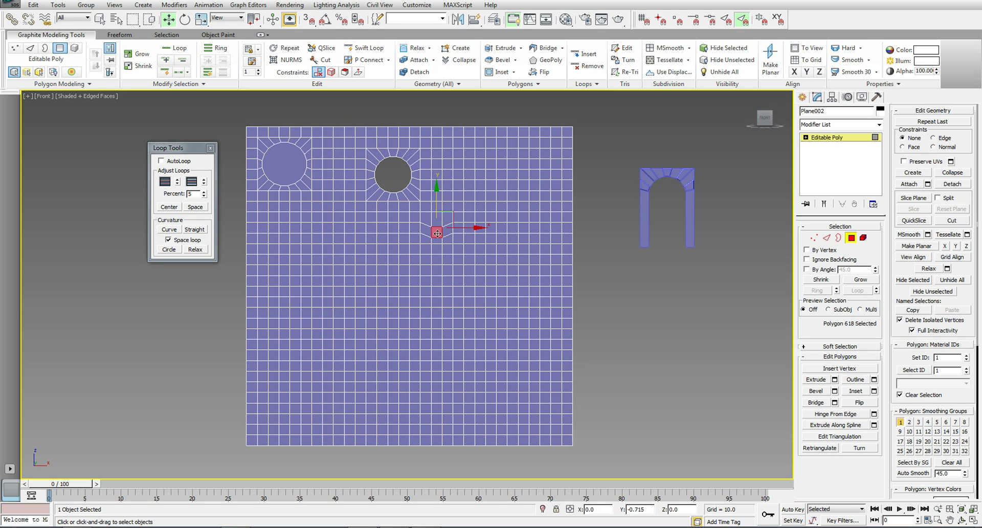
pyautogui.moveTo(437, 233); pyautogui.dragTo(437, 228)
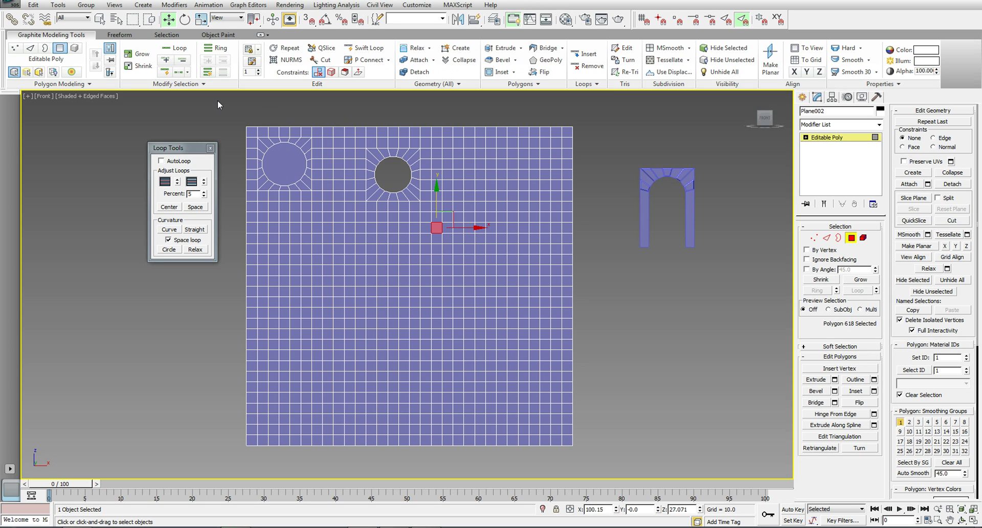
pyautogui.press('q')
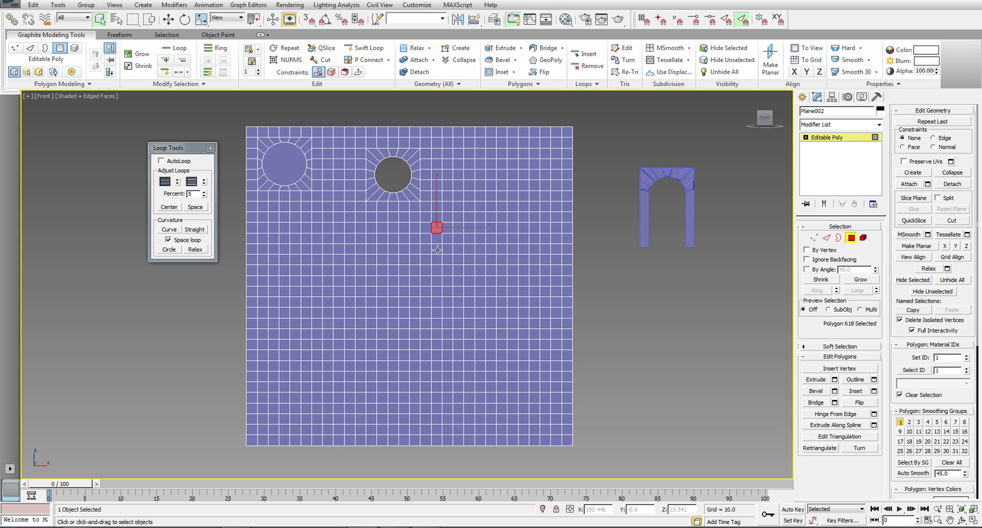
pyautogui.click(438, 250)
pyautogui.moveTo(446, 259); pyautogui.dragTo(437, 250)
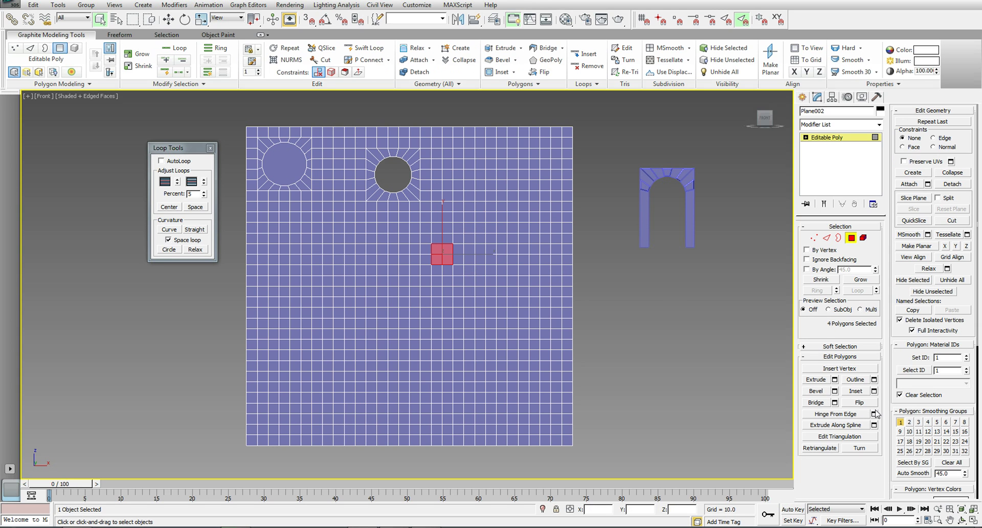
# Inset the 2x2 polygon block and delete its inner polygons to cut a square hole
pyautogui.press('z')
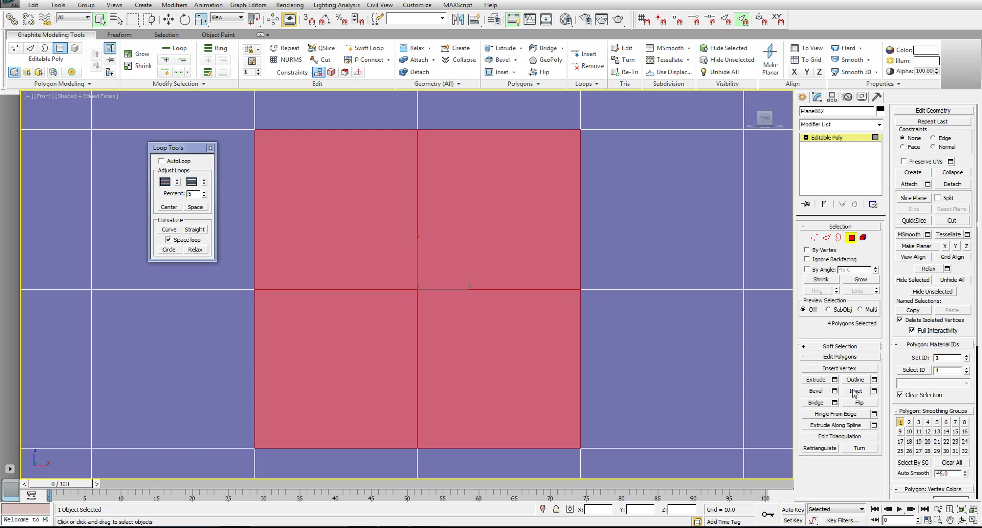
pyautogui.scroll(-3, 718, 355)
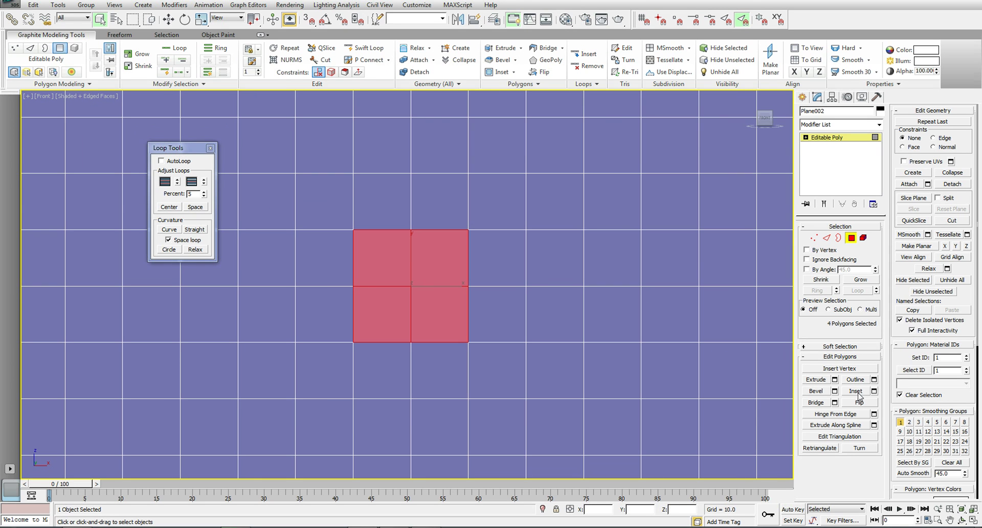
pyautogui.click(856, 391)
pyautogui.moveTo(422, 281); pyautogui.dragTo(434, 291)
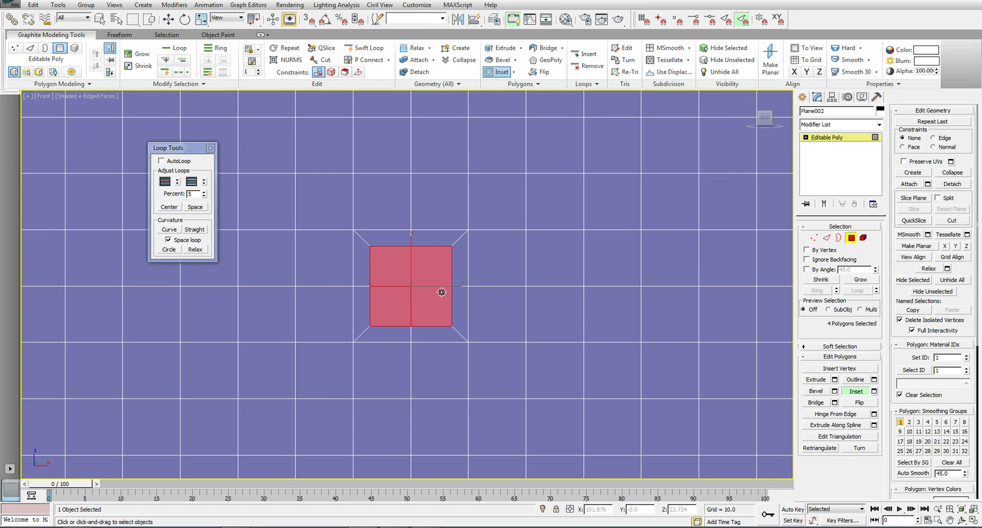
pyautogui.click(443, 290)
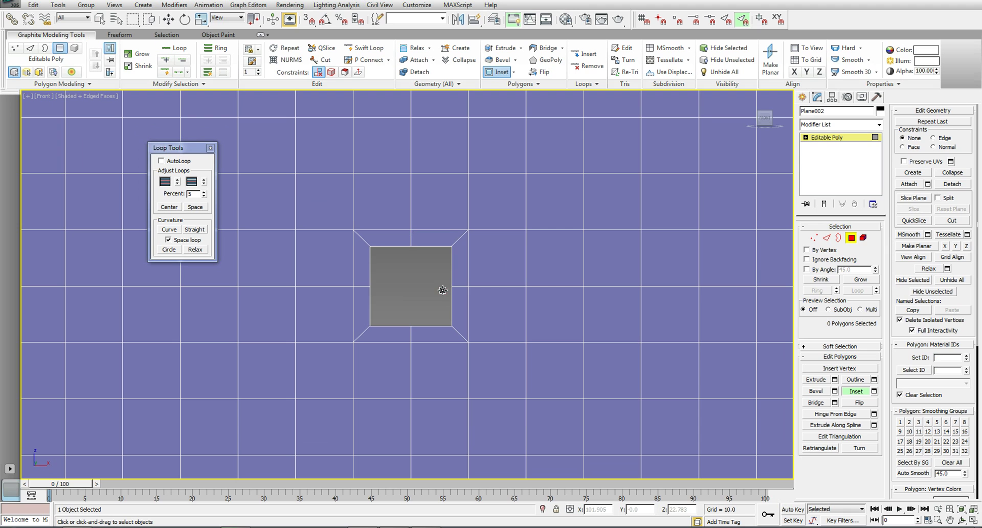
pyautogui.click(826, 238)
# Select the square hole's border loop and apply Loop Tools Circle, then Relax
pyautogui.doubleClick(423, 247)
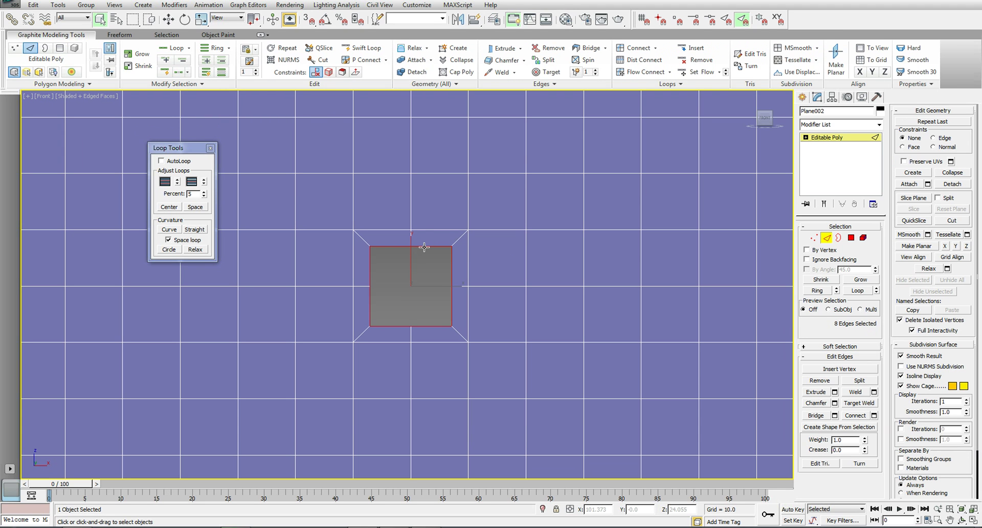
pyautogui.click(169, 249)
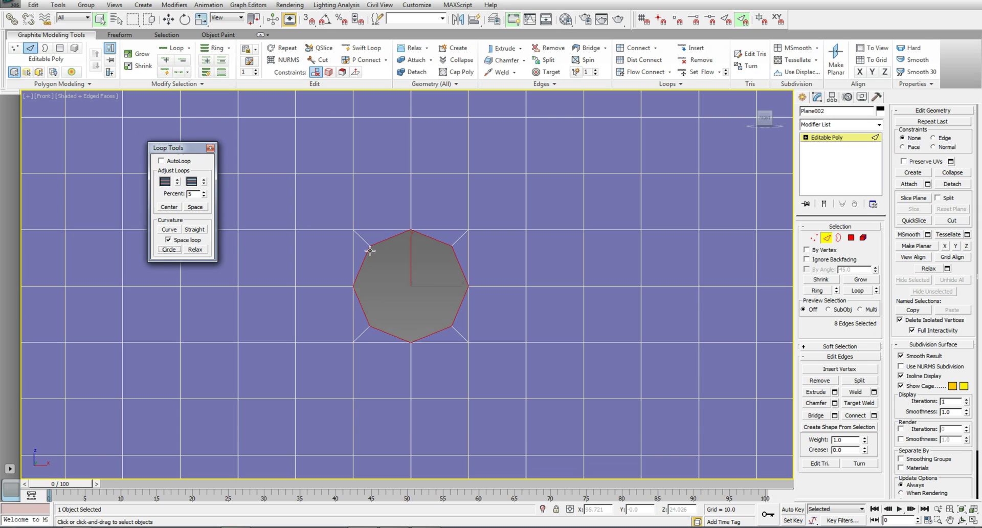
pyautogui.click(199, 250)
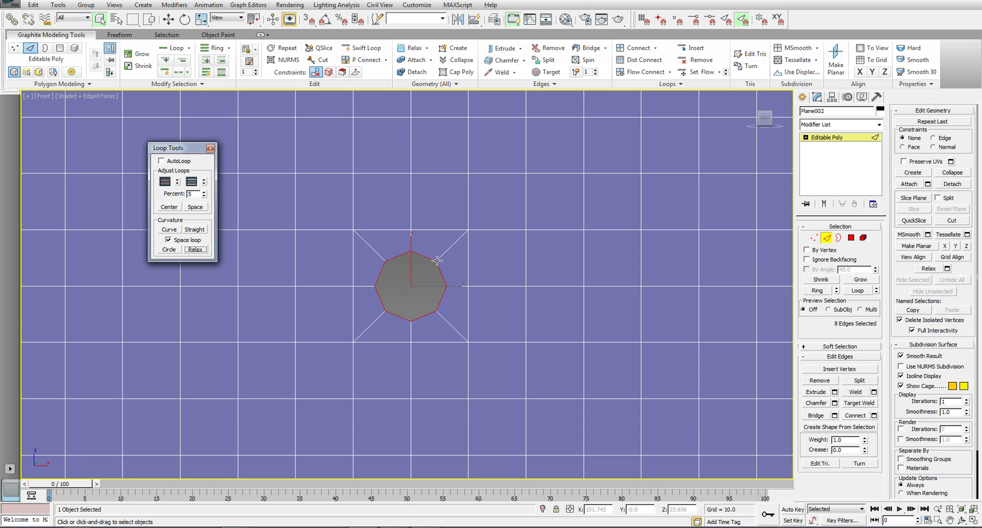
pyautogui.scroll(-10, 436, 260)
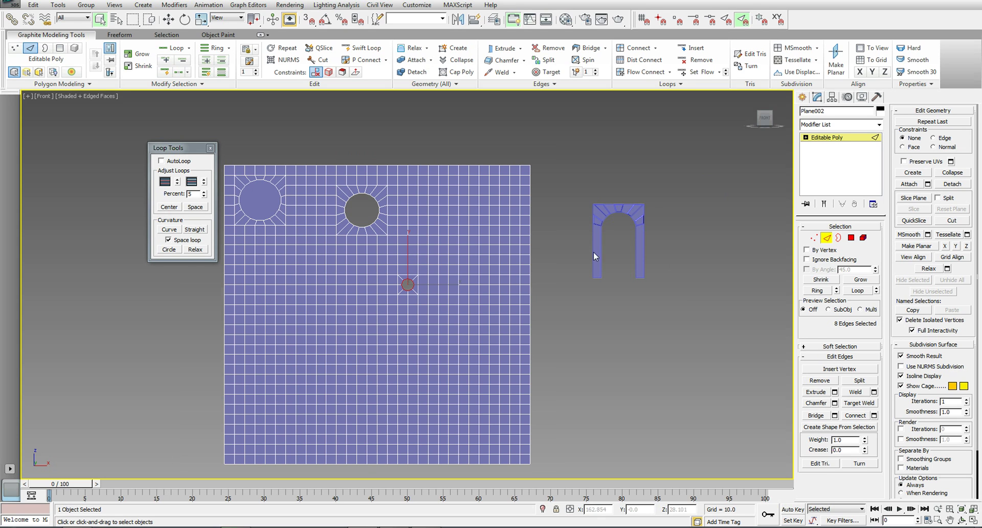
# Pan the Front view to show the whole plane and exit Edge sub-object level
pyautogui.moveTo(277, 282); pyautogui.dragTo(424, 273, button='middle')
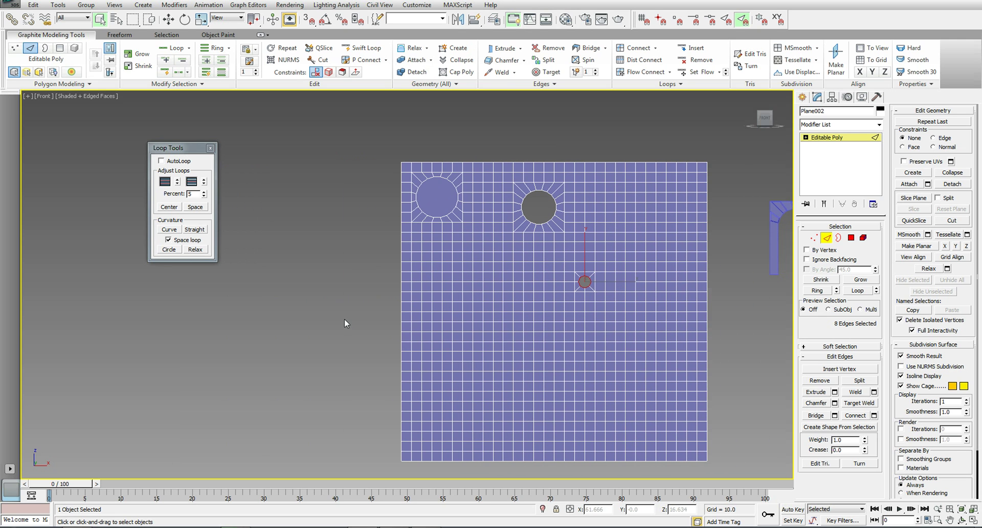
pyautogui.click(826, 237)
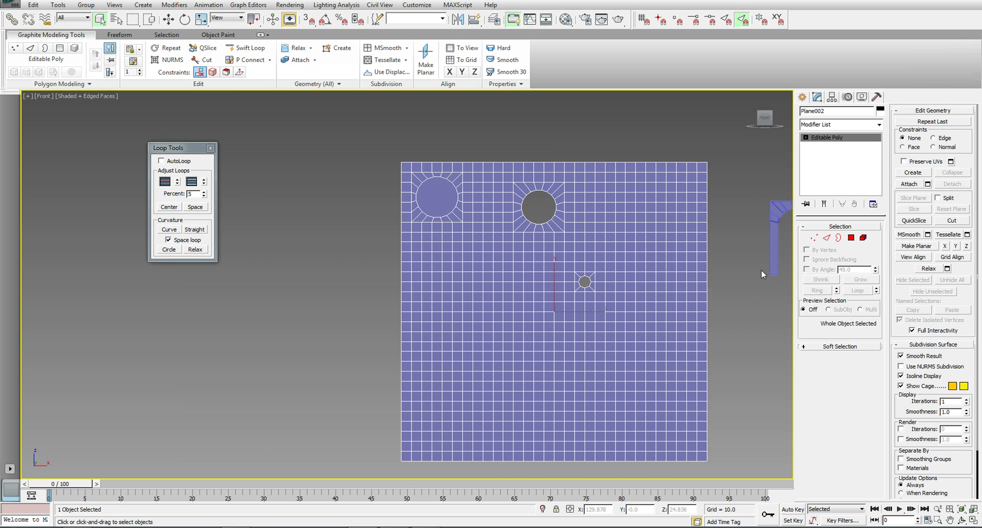